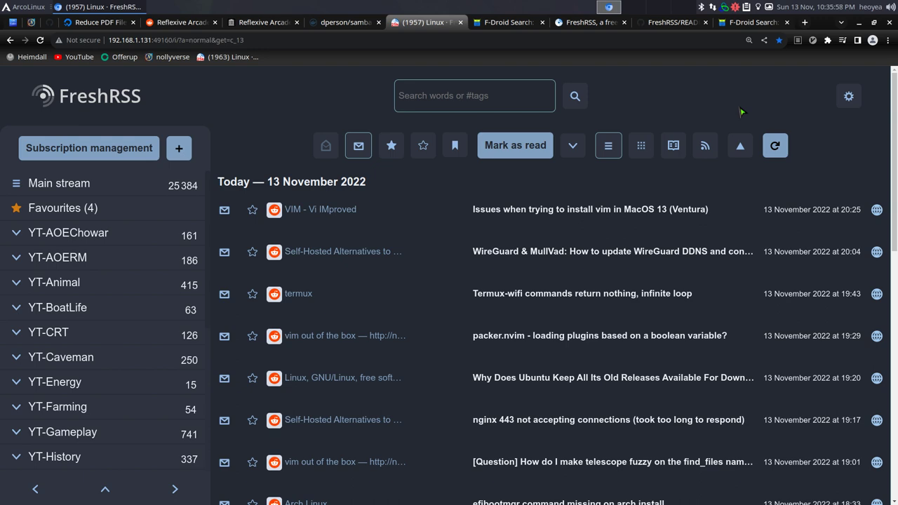
Switch from the browser to the terminal showing Newsboat's feed list (583 unread, 851 total).
{"action": "key", "text": "alt+Tab"}
In Newsboat, open the Linux feed and read its first article about a new laptop.
{"action": "key", "text": "ctrl+b"}
{"action": "key", "text": ")"}
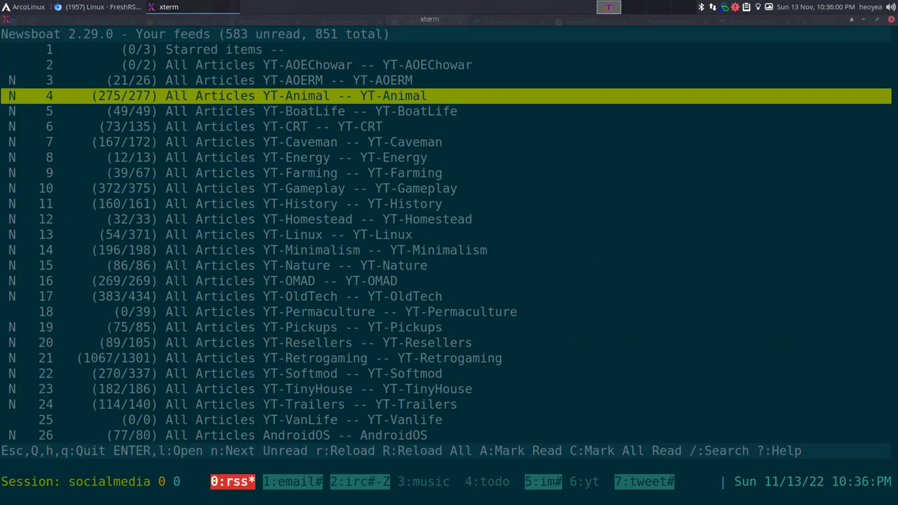
{"action": "key", "text": "Down"}
{"action": "key", "text": "Down"}
{"action": "key", "text": "Down"}
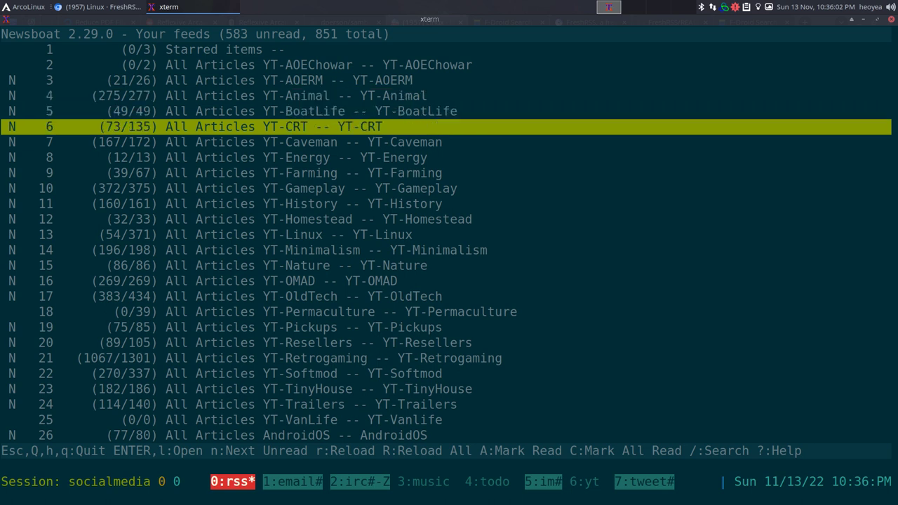
{"action": "key", "text": "Up"}
{"action": "key", "text": "Up"}
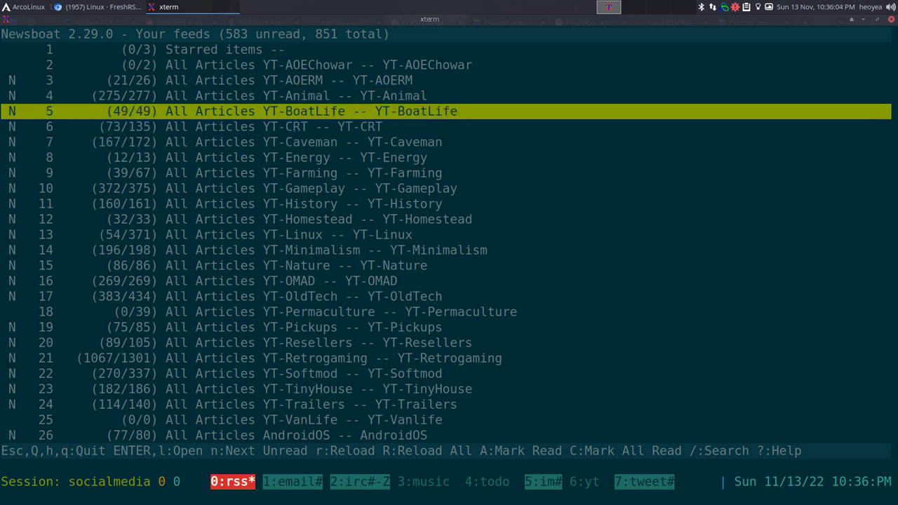
{"action": "key", "text": "Down"}
{"action": "key", "text": "Down"}
{"action": "key", "text": "Down"}
{"action": "key", "text": "Down"}
{"action": "key", "text": "Down"}
{"action": "key", "text": "Down"}
{"action": "key", "text": "Down"}
{"action": "key", "text": "Down"}
{"action": "key", "text": "Down"}
{"action": "key", "text": "Down"}
{"action": "key", "text": "Down"}
{"action": "key", "text": "Down"}
{"action": "key", "text": "Down"}
{"action": "key", "text": "Down"}
{"action": "key", "text": "Down"}
{"action": "key", "text": "Down"}
{"action": "key", "text": "Down"}
{"action": "key", "text": "Down"}
{"action": "key", "text": "Down"}
{"action": "key", "text": "Down"}
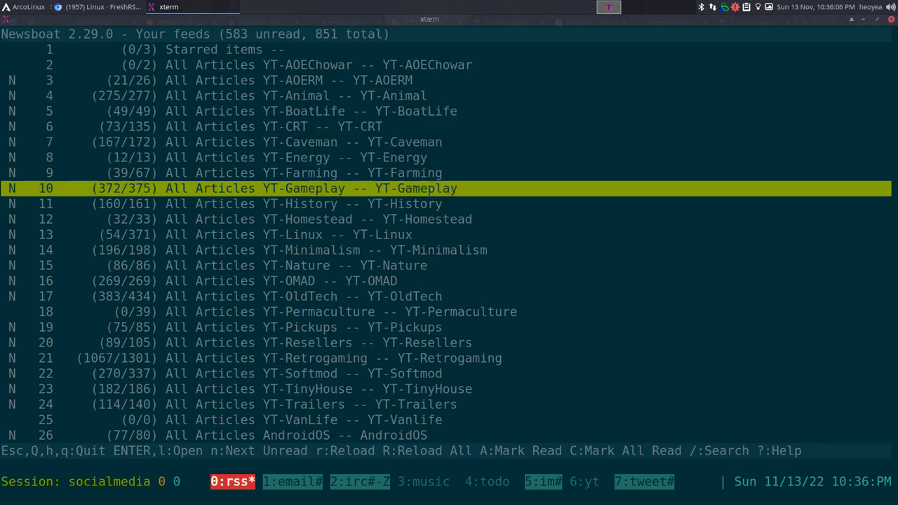
{"action": "key", "text": "Down"}
{"action": "key", "text": "Down"}
{"action": "key", "text": "Down"}
{"action": "key", "text": "Down"}
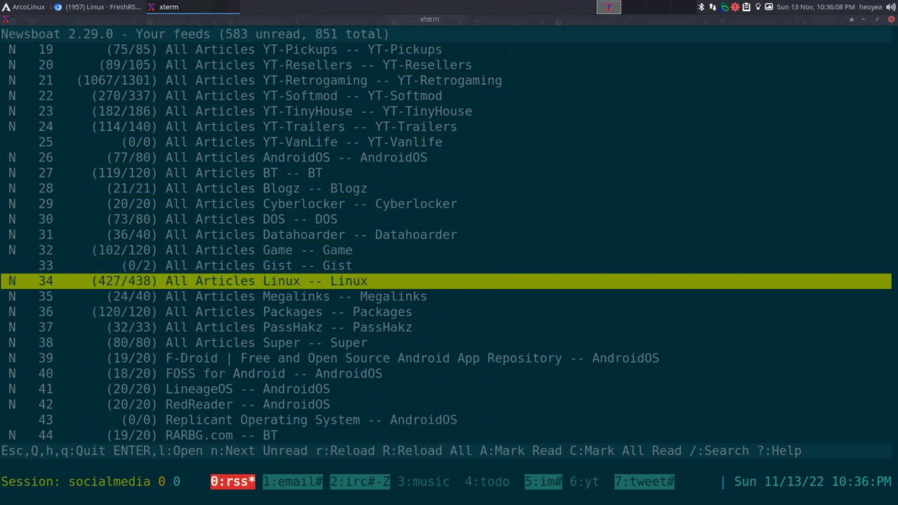
{"action": "key", "text": "Return"}
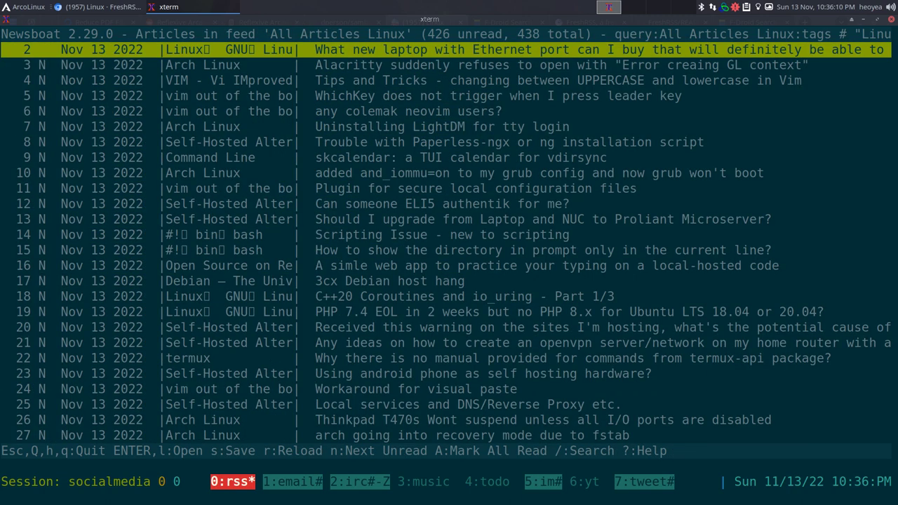
{"action": "key", "text": "Return"}
{"action": "key", "text": "q"}
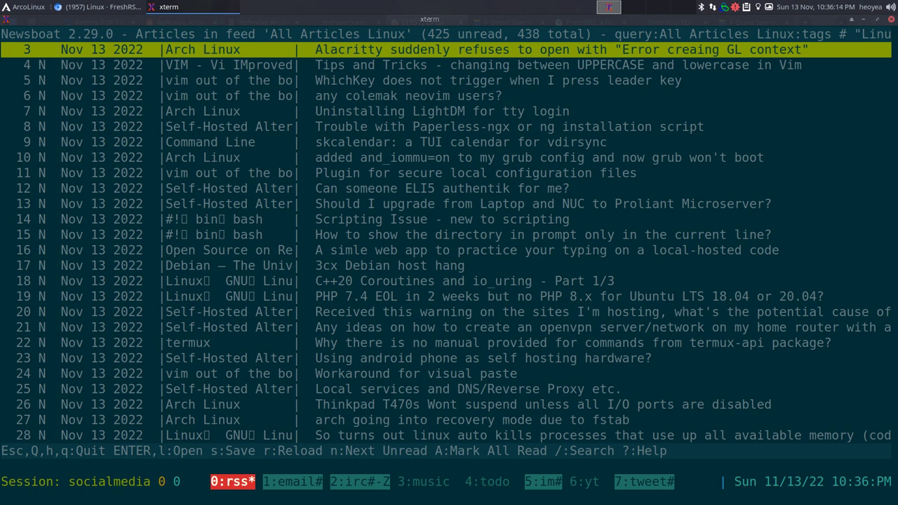
Alternate between browser and terminal, ending on FreshRSS's Linux stream with 1 955 unread.
{"action": "key", "text": "alt+Tab"}
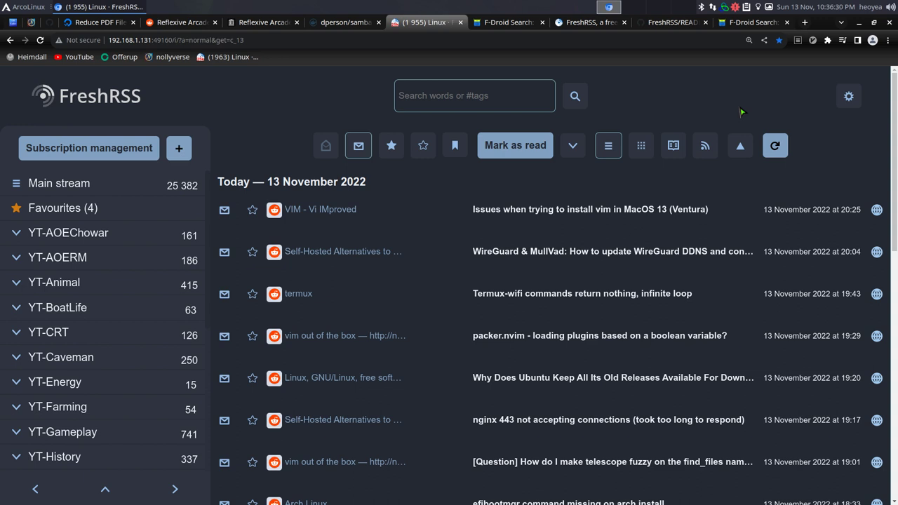
{"action": "key", "text": "alt+Tab"}
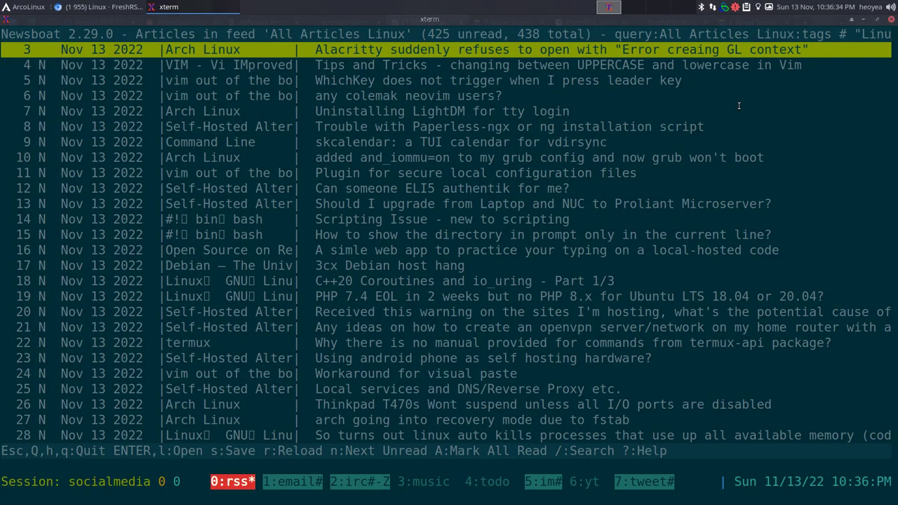
{"action": "key", "text": "alt+Tab"}
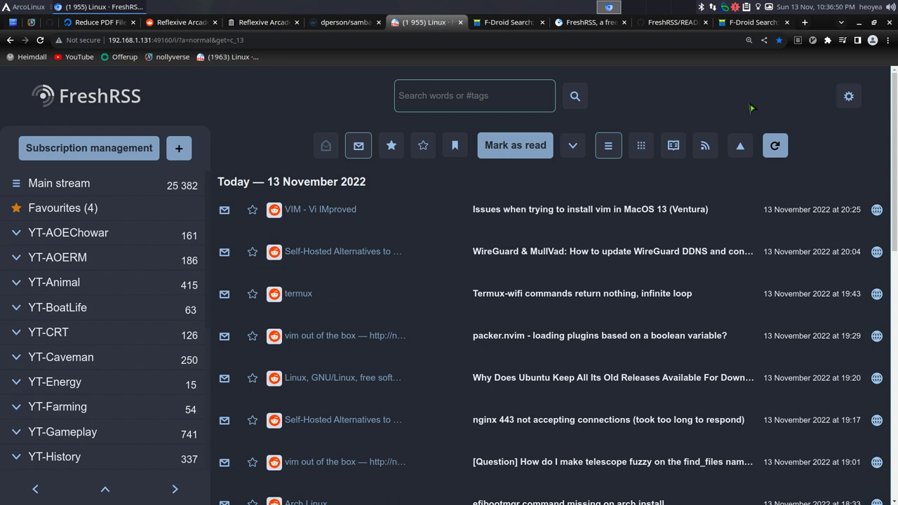
Go to Subscription management and show the Idle feeds statistics grouped by years inactive.
{"action": "left_click", "coordinate": [847, 100]}
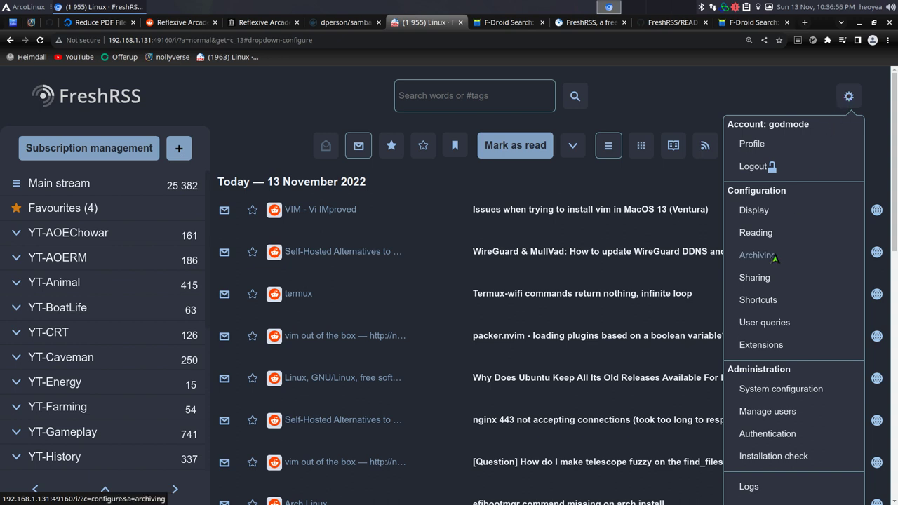
{"action": "left_click", "coordinate": [93, 148]}
{"action": "left_click", "coordinate": [92, 148]}
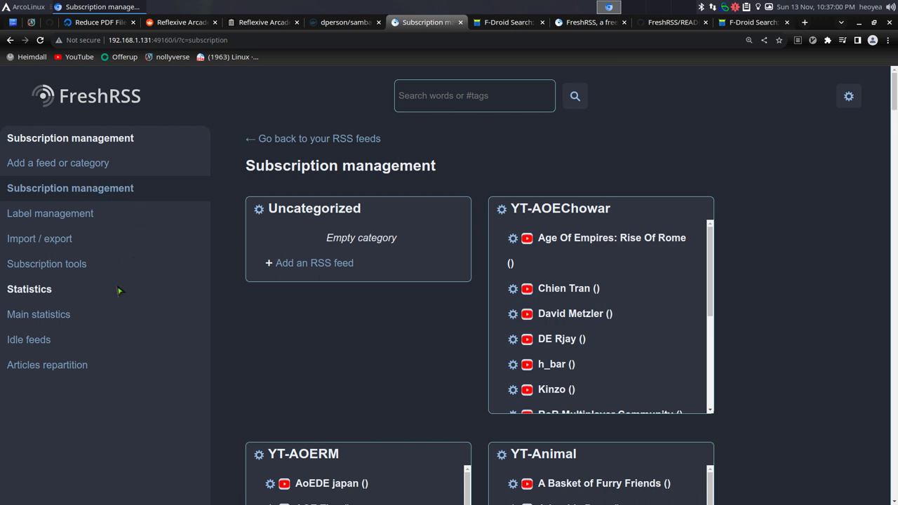
{"action": "left_click", "coordinate": [30, 341]}
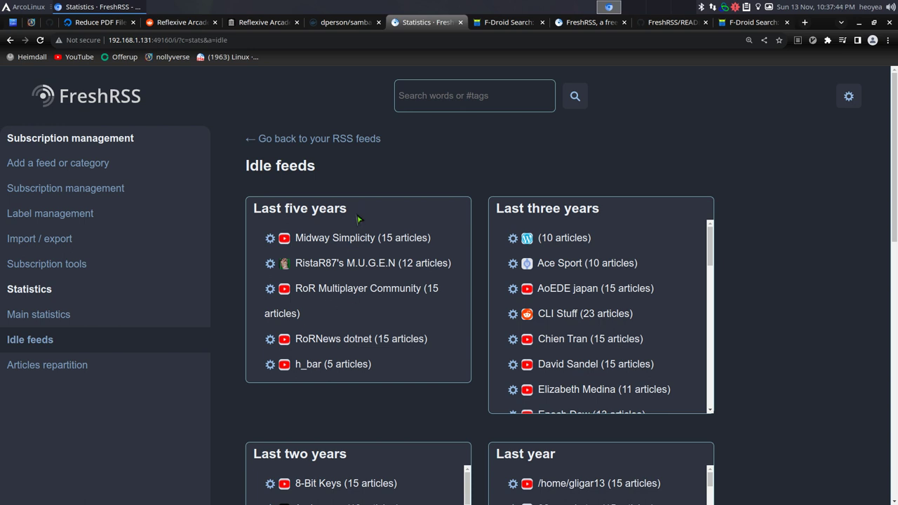
{"action": "left_click_drag", "start_coordinate": [356, 218], "coordinate": [251, 216]}
{"action": "left_click_drag", "start_coordinate": [605, 203], "coordinate": [490, 215]}
{"action": "left_click_drag", "start_coordinate": [358, 457], "coordinate": [223, 462]}
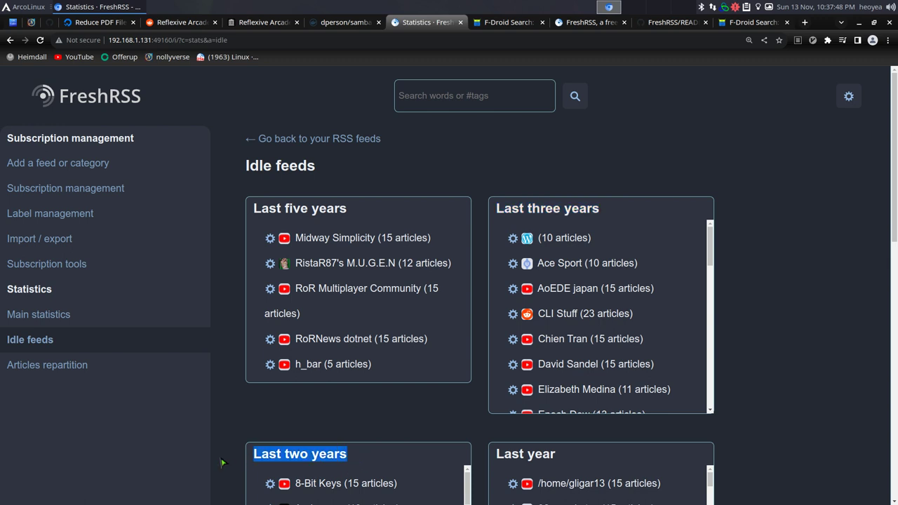
{"action": "left_click", "coordinate": [825, 278]}
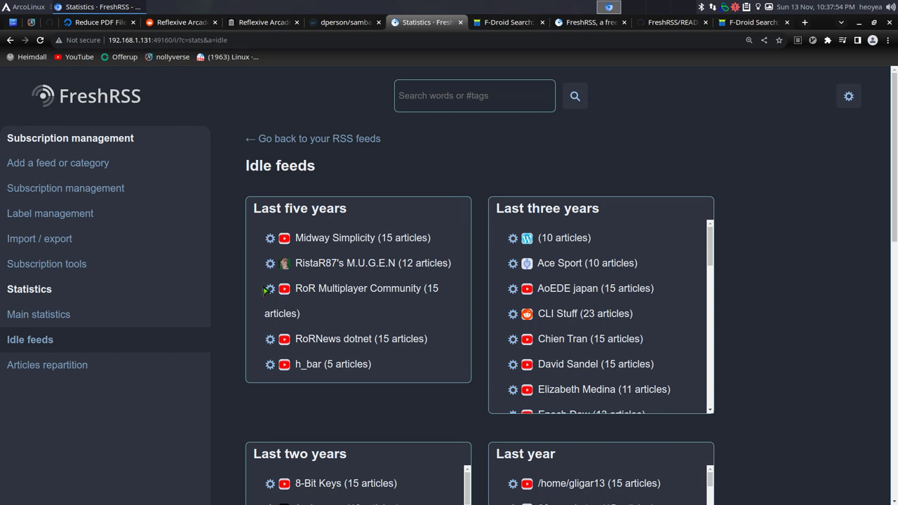
{"action": "left_click", "coordinate": [270, 265]}
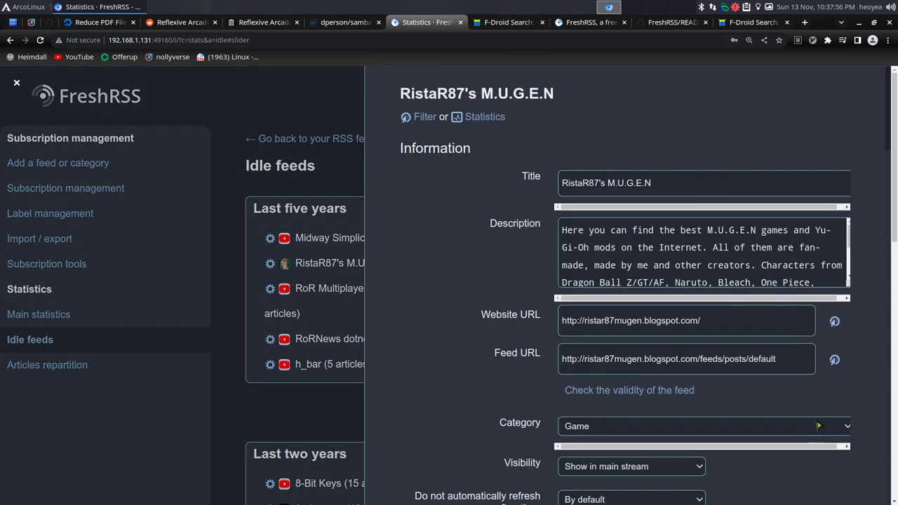
{"action": "scroll", "coordinate": [820, 426], "scroll_direction": "down", "scroll_amount": 3}
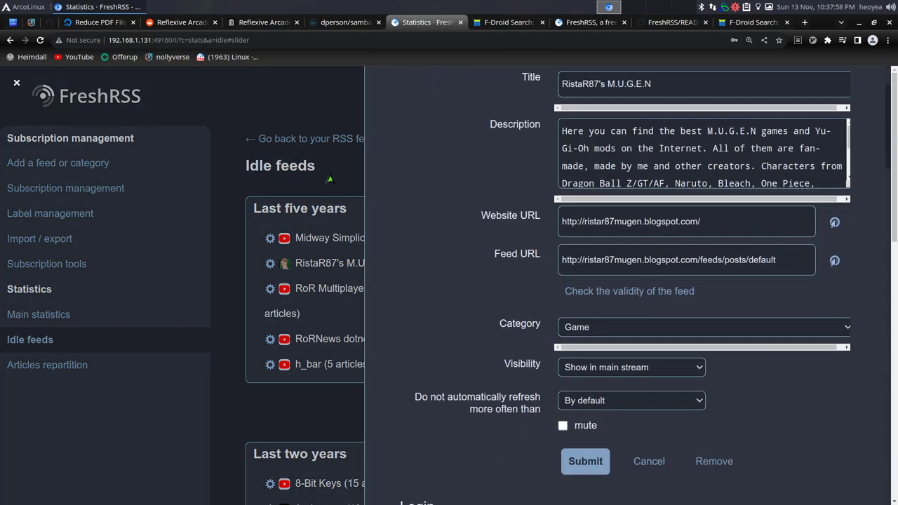
{"action": "left_click", "coordinate": [334, 176]}
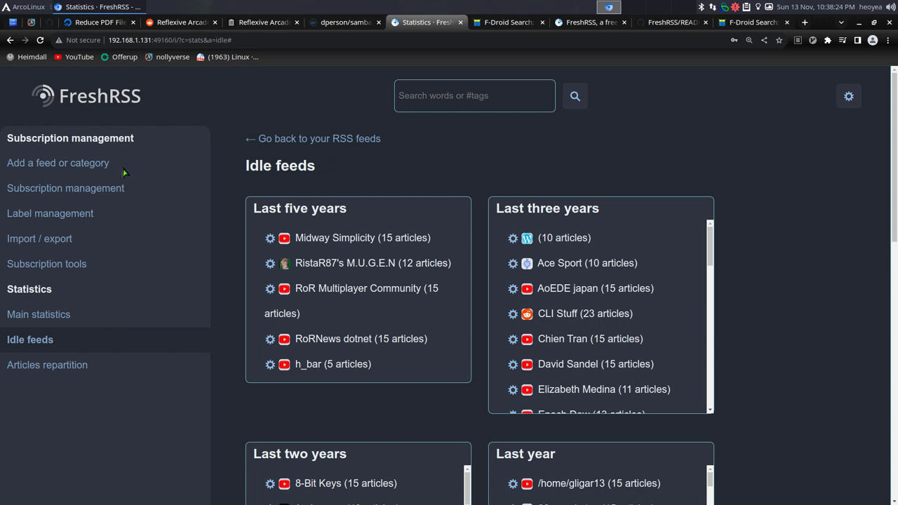
On the add-feed page, set the feed source type to HTML + XPath web scraping.
{"action": "left_click", "coordinate": [103, 164]}
{"action": "scroll", "coordinate": [665, 215], "scroll_direction": "down", "scroll_amount": 4}
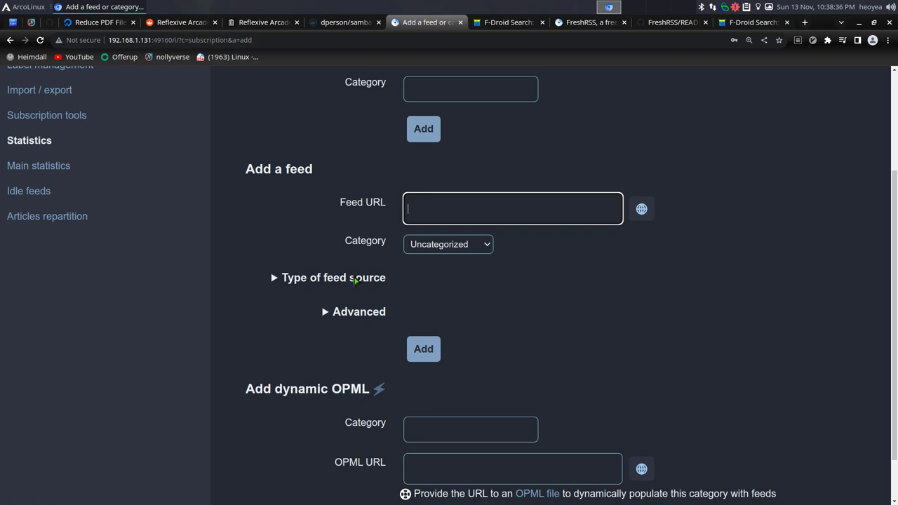
{"action": "left_click", "coordinate": [340, 286]}
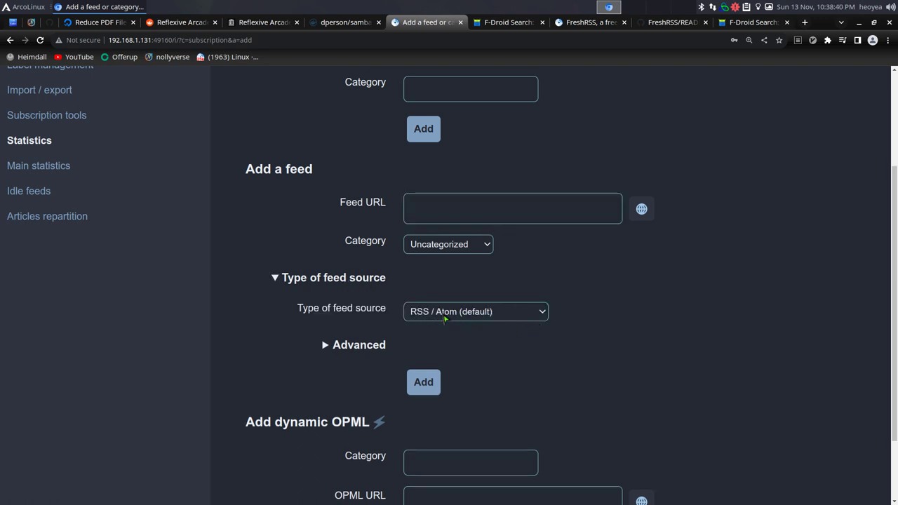
{"action": "left_click", "coordinate": [517, 315]}
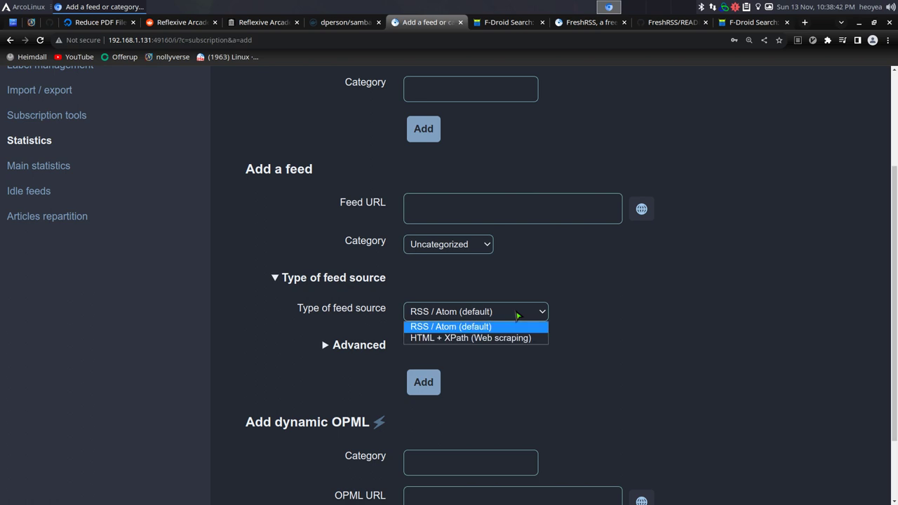
{"action": "left_click", "coordinate": [476, 339]}
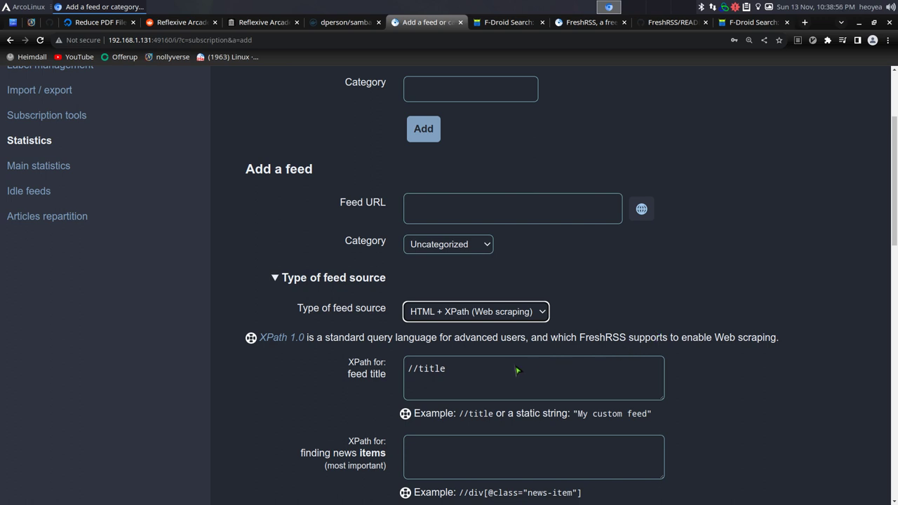
Scroll down to the XPath item fields, briefly visit the project homepage tab, and return.
{"action": "scroll", "coordinate": [512, 366], "scroll_direction": "down", "scroll_amount": 4}
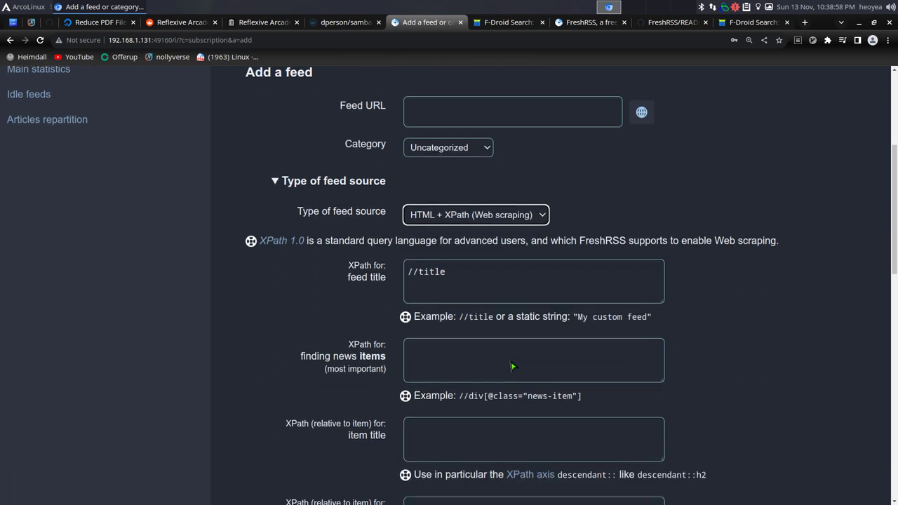
{"action": "scroll", "coordinate": [512, 366], "scroll_direction": "down", "scroll_amount": 2}
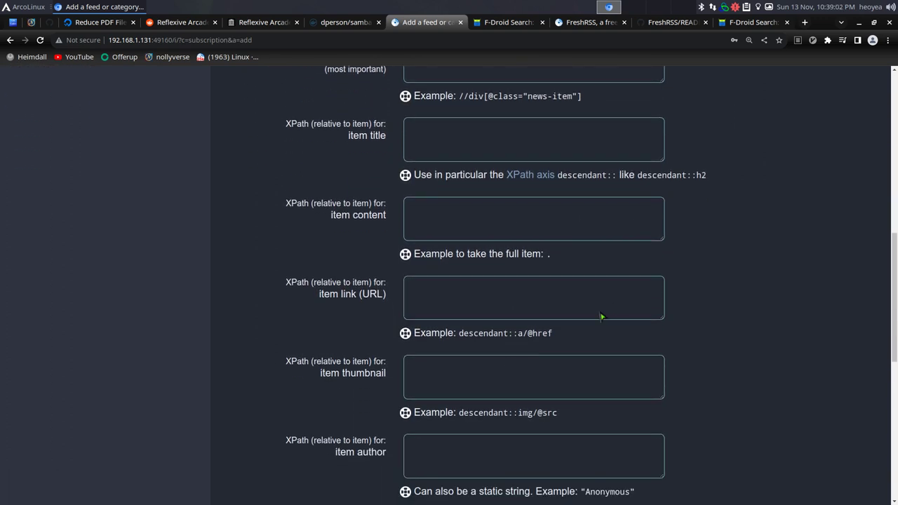
{"action": "scroll", "coordinate": [610, 312], "scroll_direction": "down", "scroll_amount": 2}
{"action": "scroll", "coordinate": [543, 350], "scroll_direction": "down", "scroll_amount": 2}
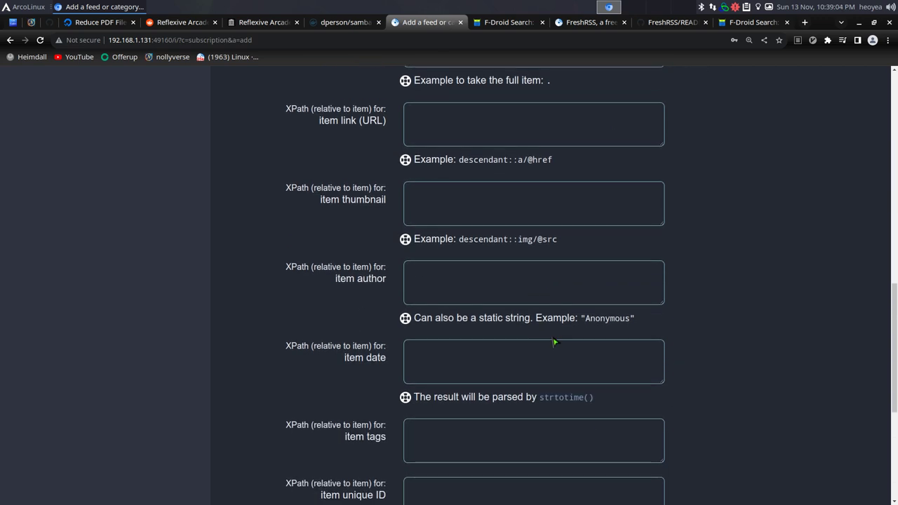
{"action": "scroll", "coordinate": [554, 342], "scroll_direction": "down", "scroll_amount": 3}
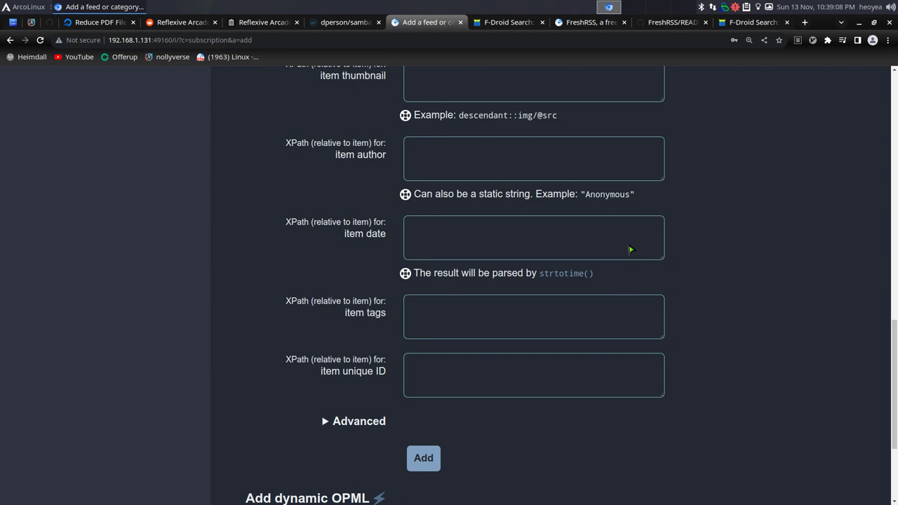
{"action": "left_click", "coordinate": [662, 27]}
{"action": "left_click", "coordinate": [593, 25]}
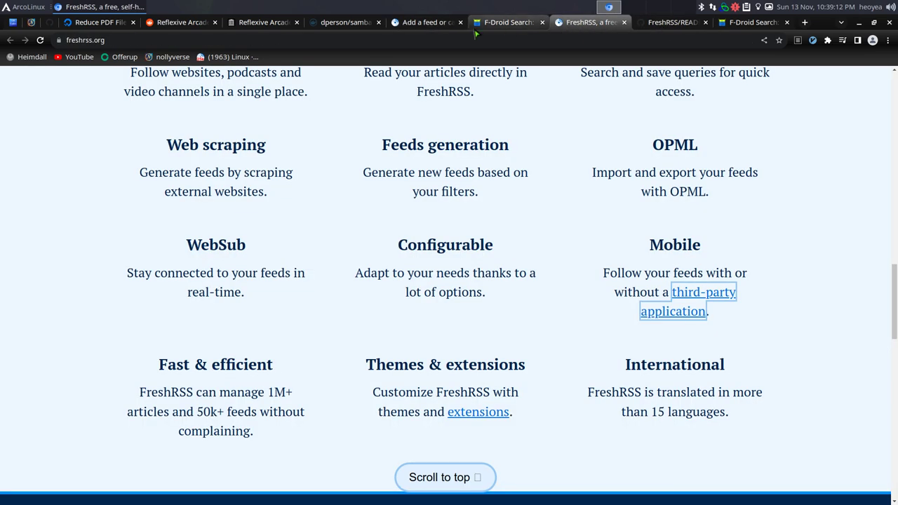
{"action": "left_click", "coordinate": [428, 23]}
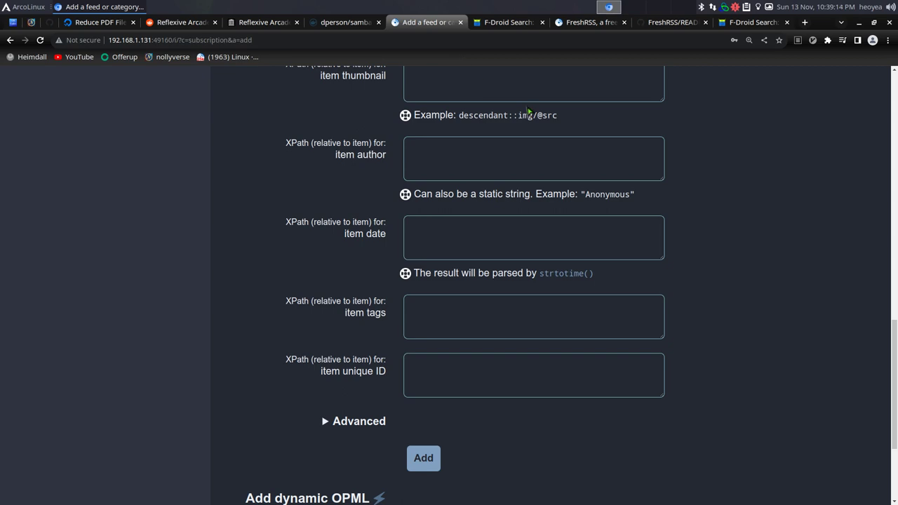
In the terminal, search the cheatsheets for 'fres' and open podman-freshrss in vim.
{"action": "key", "text": "alt+Tab"}
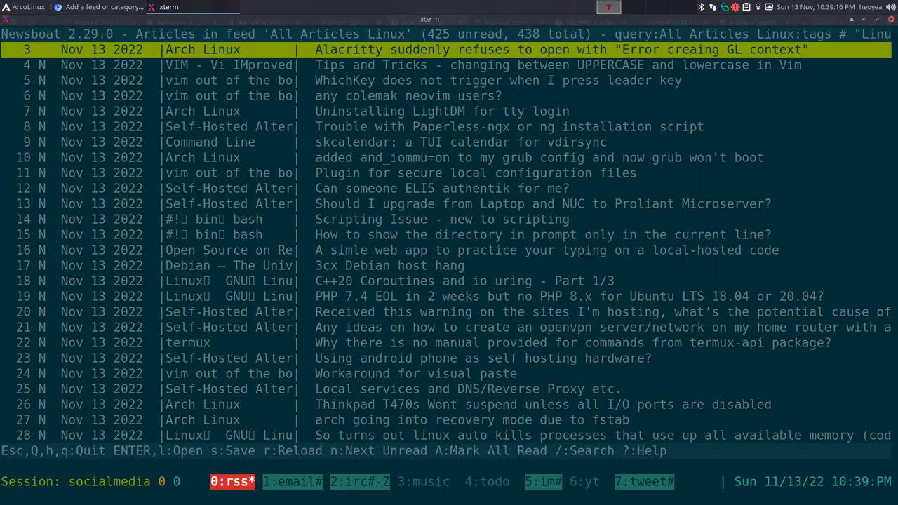
{"action": "key", "text": "ctrl+space"}
{"action": "type", "text": "re"}
{"action": "key", "text": "Return"}
{"action": "type", "text": "fres"}
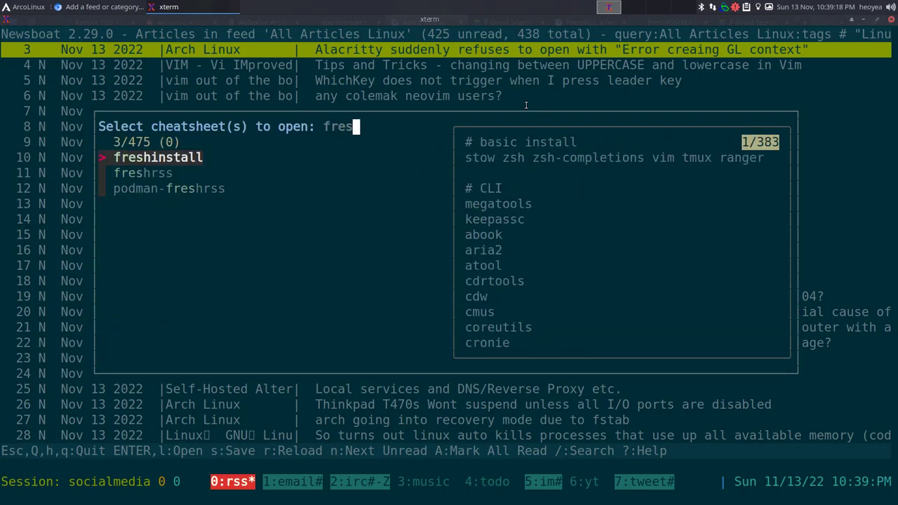
{"action": "key", "text": "Down"}
{"action": "key", "text": "Down"}
{"action": "key", "text": "Return"}
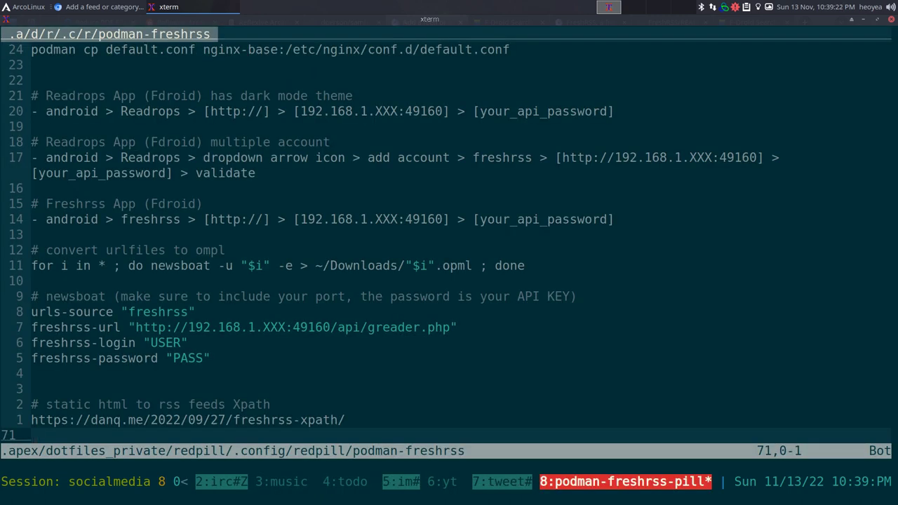
Open the notes' danq.me XPath scraping article link in Chromium and bring the browser forward.
{"action": "key", "text": "ctrl+space"}
{"action": "key", "text": "u"}
{"action": "key", "text": "Tab"}
{"action": "key", "text": "Tab"}
{"action": "key", "text": "Tab"}
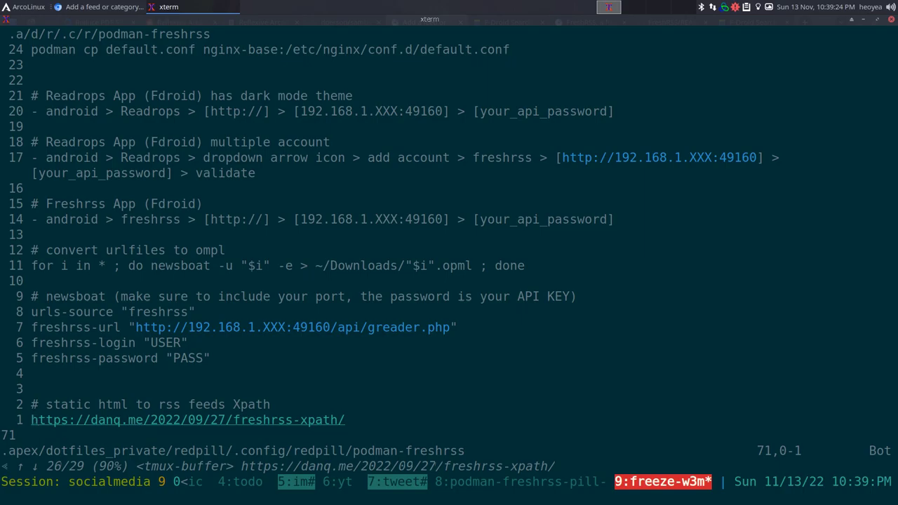
{"action": "key", "text": "shift+m"}
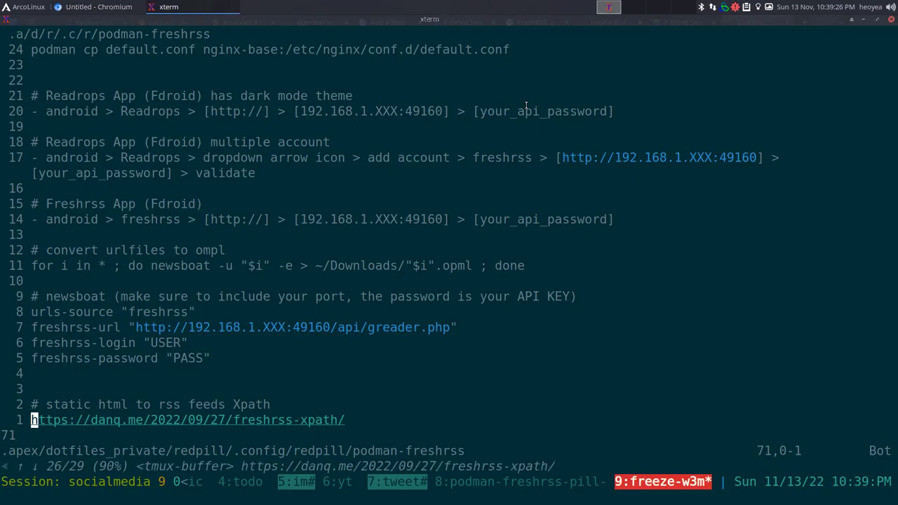
{"action": "key", "text": "shift+q"}
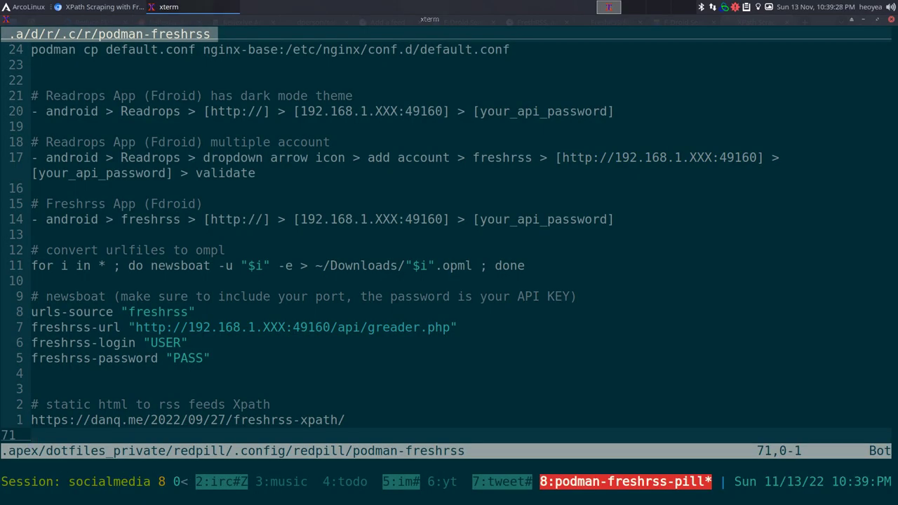
{"action": "key", "text": "ctrl+space"}
{"action": "key", "text": "1"}
{"action": "key", "text": "alt+Tab"}
Read through the danq.me 'XPath Scraping with FreshRSS' article.
{"action": "mouse_move", "coordinate": [524, 116]}
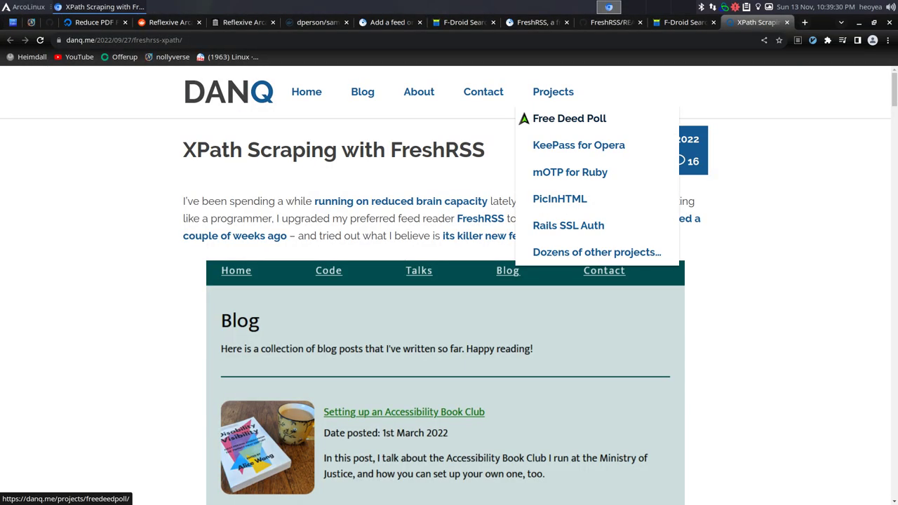
{"action": "scroll", "coordinate": [472, 194], "scroll_direction": "down", "scroll_amount": 2}
{"action": "scroll", "coordinate": [417, 201], "scroll_direction": "up", "scroll_amount": 2}
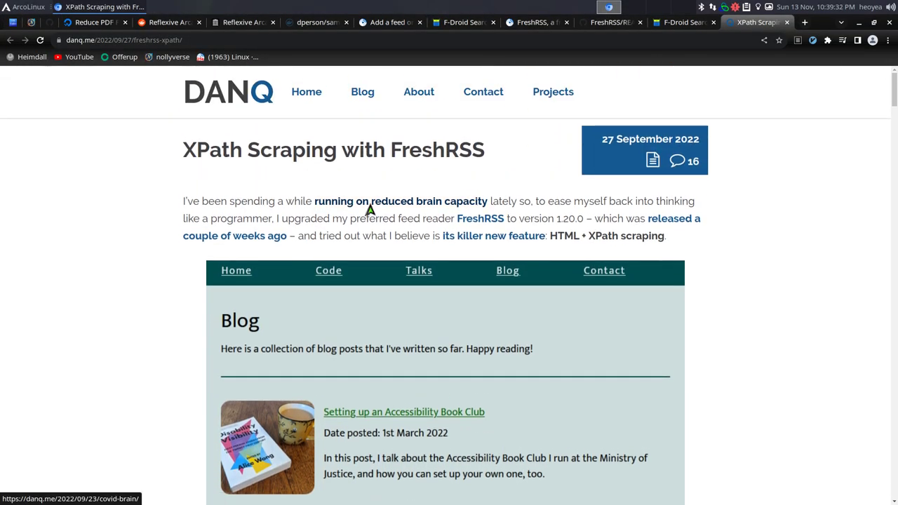
{"action": "scroll", "coordinate": [347, 162], "scroll_direction": "down", "scroll_amount": 5}
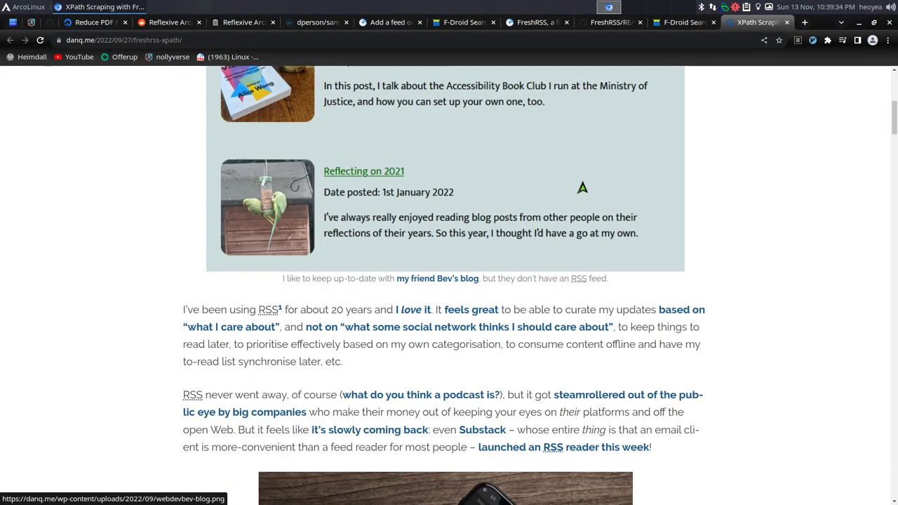
{"action": "scroll", "coordinate": [582, 187], "scroll_direction": "down", "scroll_amount": 5}
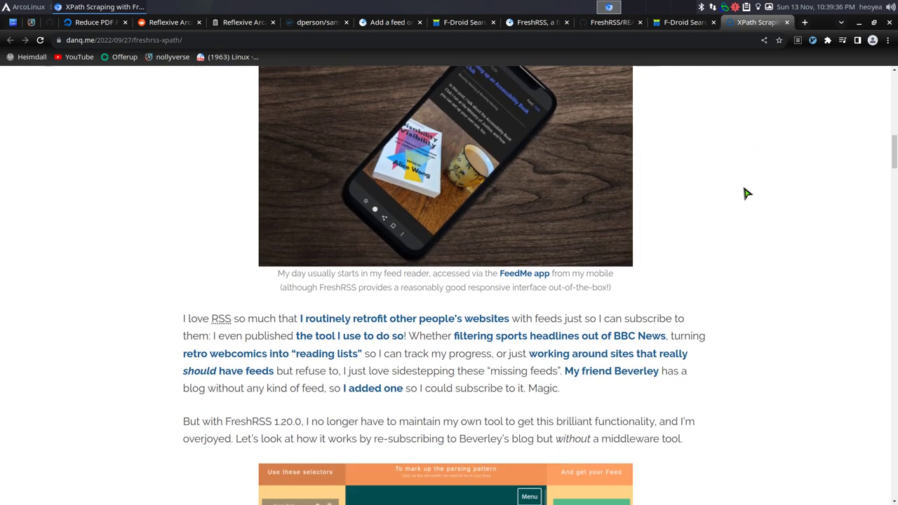
{"action": "scroll", "coordinate": [747, 194], "scroll_direction": "down", "scroll_amount": 4}
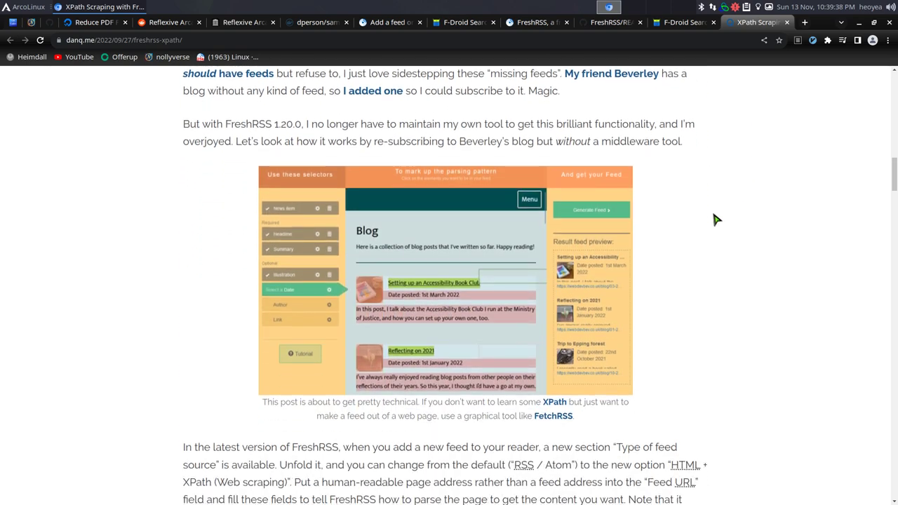
{"action": "scroll", "coordinate": [714, 220], "scroll_direction": "down", "scroll_amount": 9}
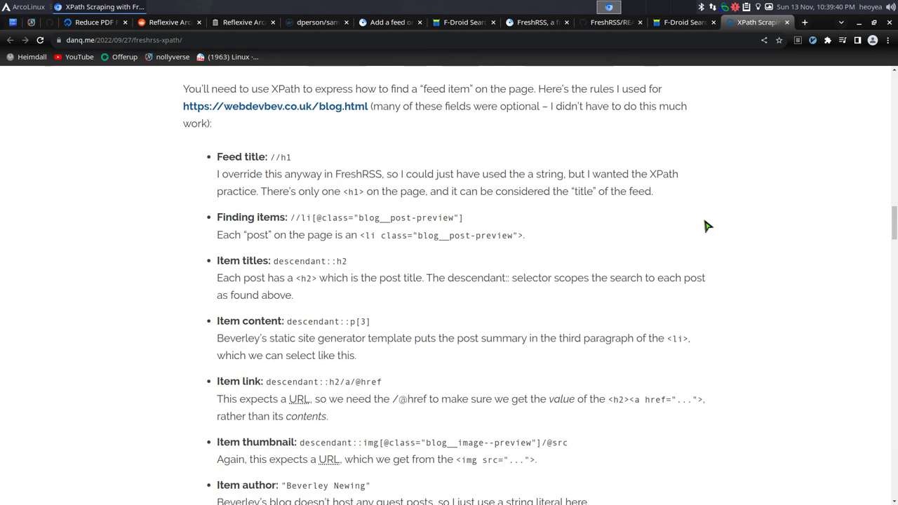
{"action": "scroll", "coordinate": [707, 226], "scroll_direction": "down", "scroll_amount": 3}
View the README's compatible clients table, then return to the Add a feed form.
{"action": "left_click", "coordinate": [622, 23]}
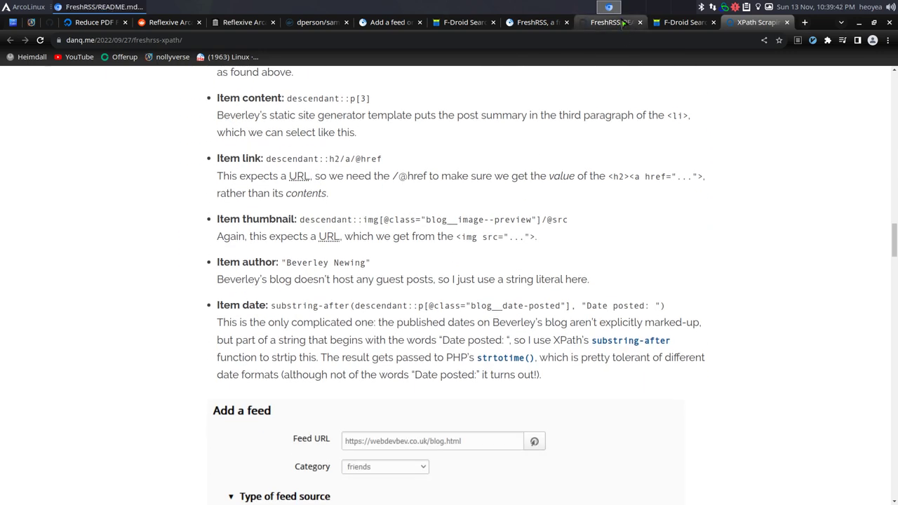
{"action": "left_click", "coordinate": [396, 27]}
{"action": "scroll", "coordinate": [356, 301], "scroll_direction": "down", "scroll_amount": 2}
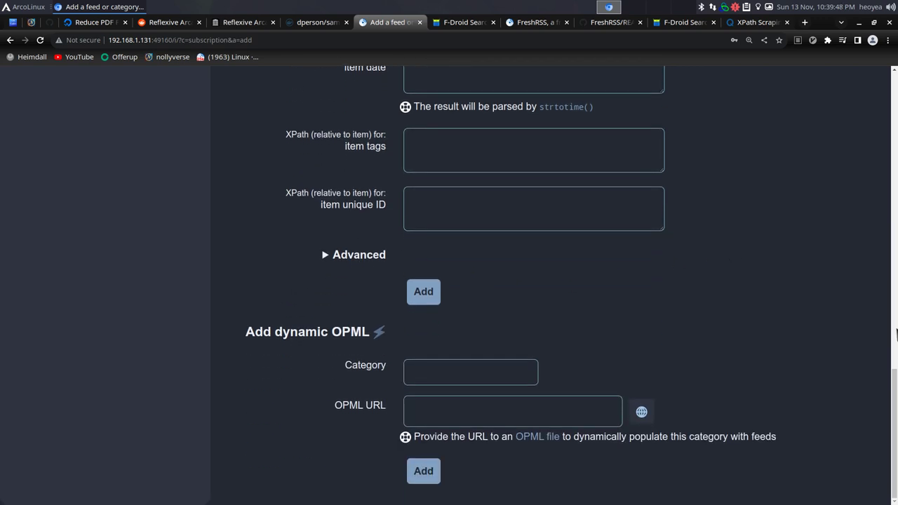
{"action": "left_click_drag", "start_coordinate": [894, 381], "coordinate": [877, 100]}
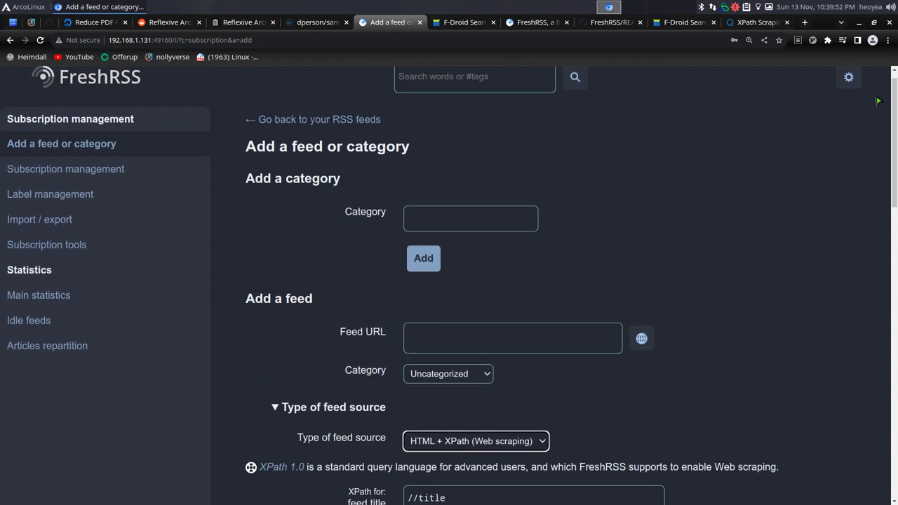
{"action": "scroll", "coordinate": [164, 281], "scroll_direction": "up", "scroll_amount": 1}
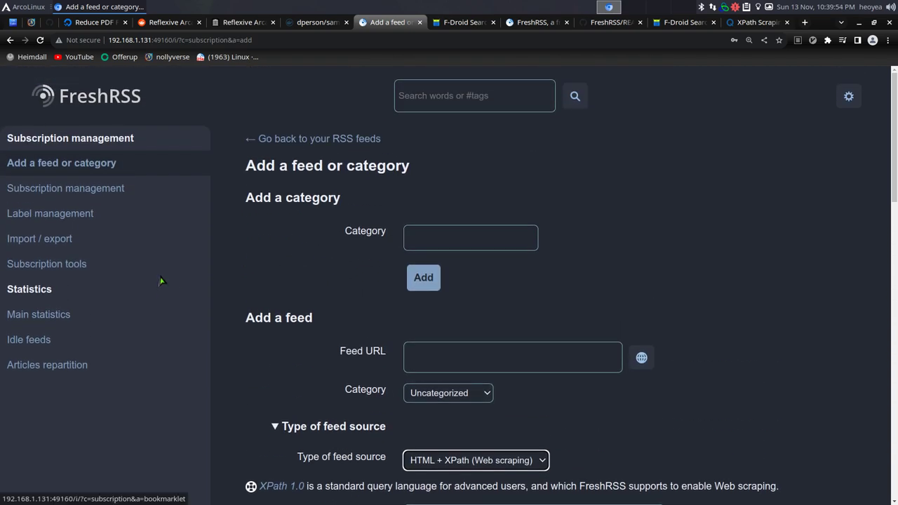
Load the FreshRSS main stream, then go to the Extensions settings page.
{"action": "left_click", "coordinate": [228, 57]}
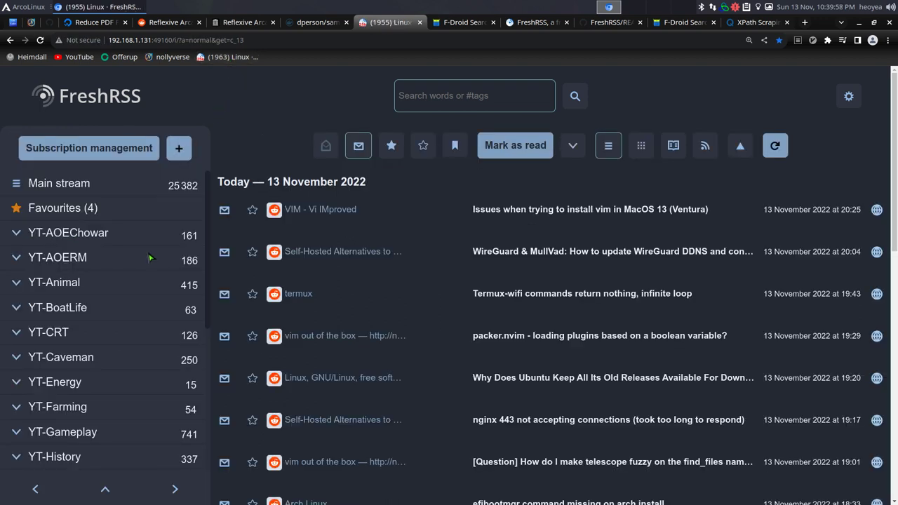
{"action": "scroll", "coordinate": [134, 302], "scroll_direction": "down", "scroll_amount": 3}
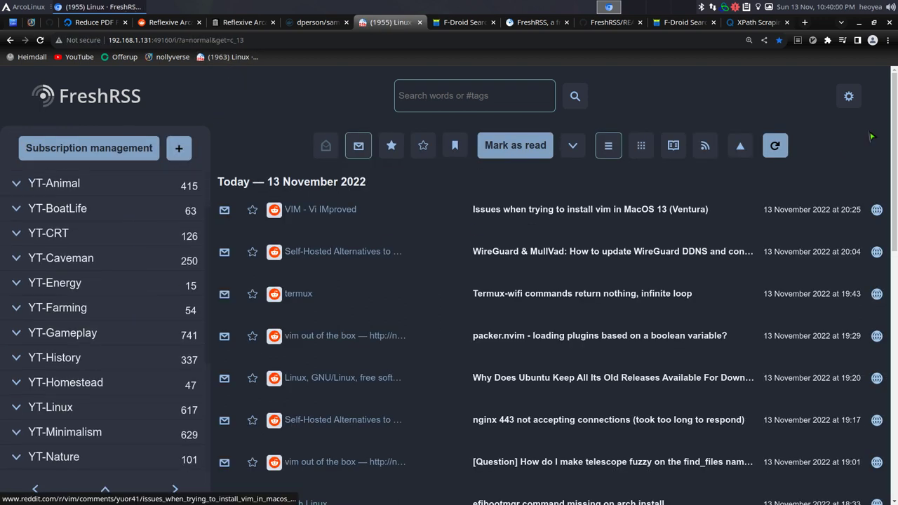
{"action": "left_click", "coordinate": [849, 97]}
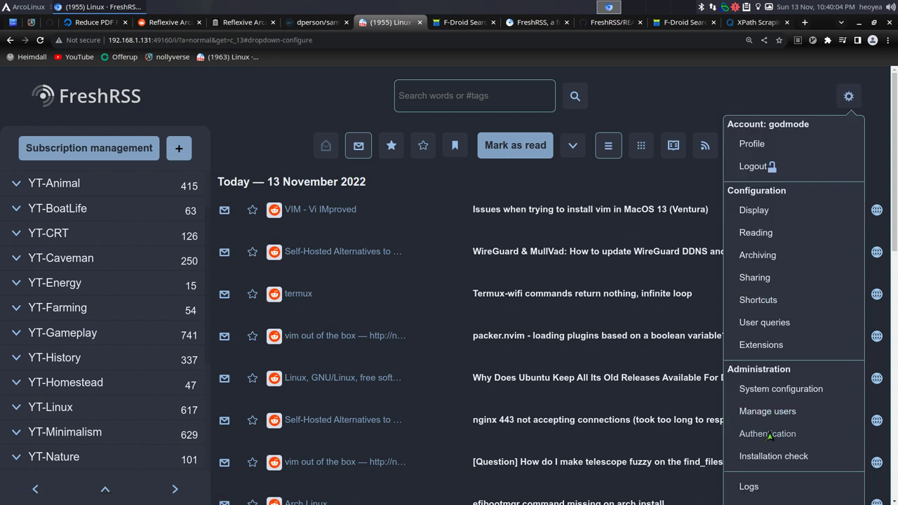
{"action": "left_click", "coordinate": [761, 348]}
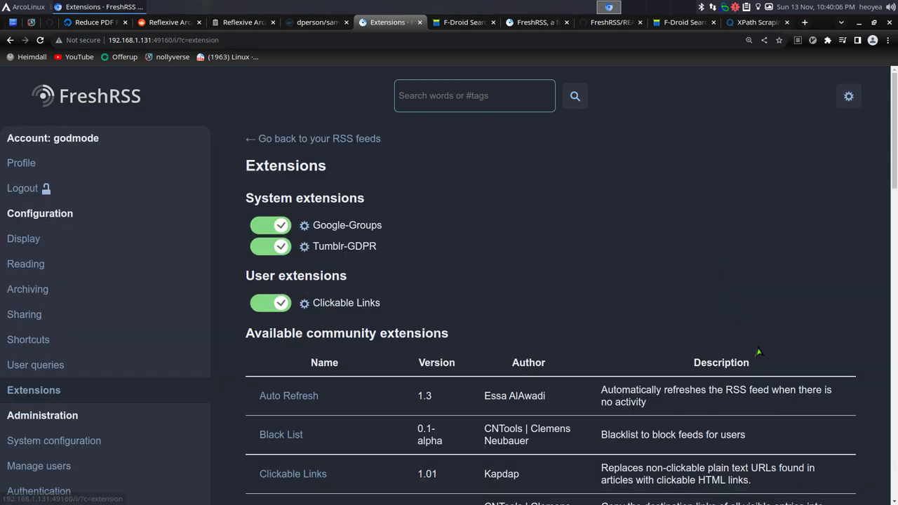
Scroll through the extensions, highlighting the Clickable Links description and community extensions table.
{"action": "scroll", "coordinate": [533, 330], "scroll_direction": "down", "scroll_amount": 5}
{"action": "scroll", "coordinate": [554, 337], "scroll_direction": "down", "scroll_amount": 3}
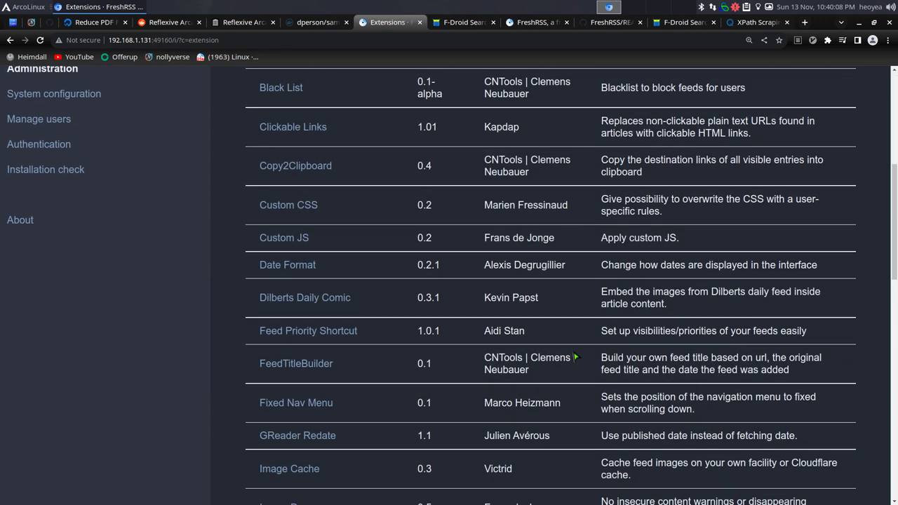
{"action": "scroll", "coordinate": [575, 357], "scroll_direction": "up", "scroll_amount": 4}
{"action": "scroll", "coordinate": [575, 357], "scroll_direction": "up", "scroll_amount": 3}
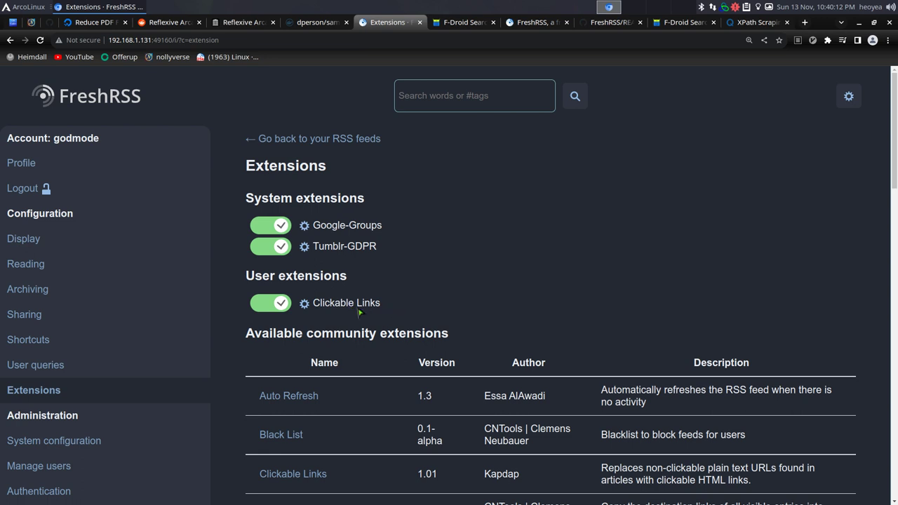
{"action": "scroll", "coordinate": [635, 350], "scroll_direction": "down", "scroll_amount": 2}
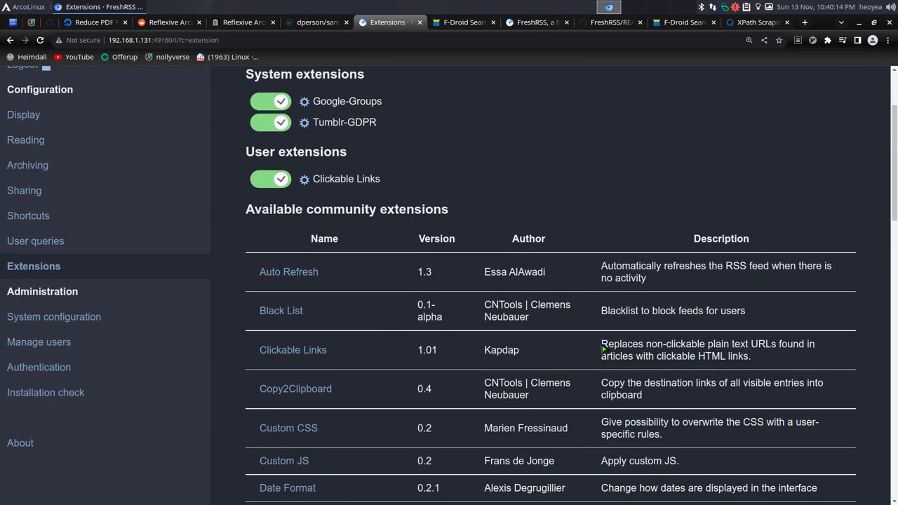
{"action": "left_click_drag", "start_coordinate": [601, 348], "coordinate": [770, 361]}
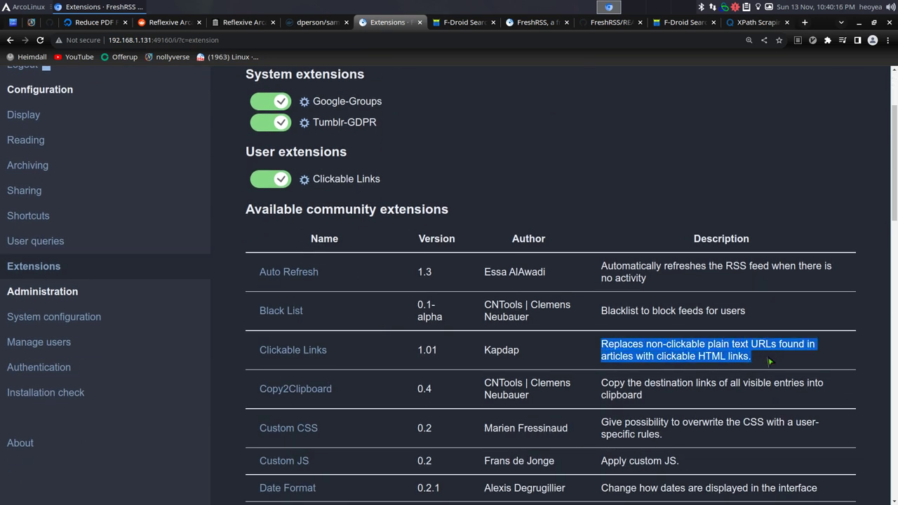
{"action": "left_click", "coordinate": [766, 361]}
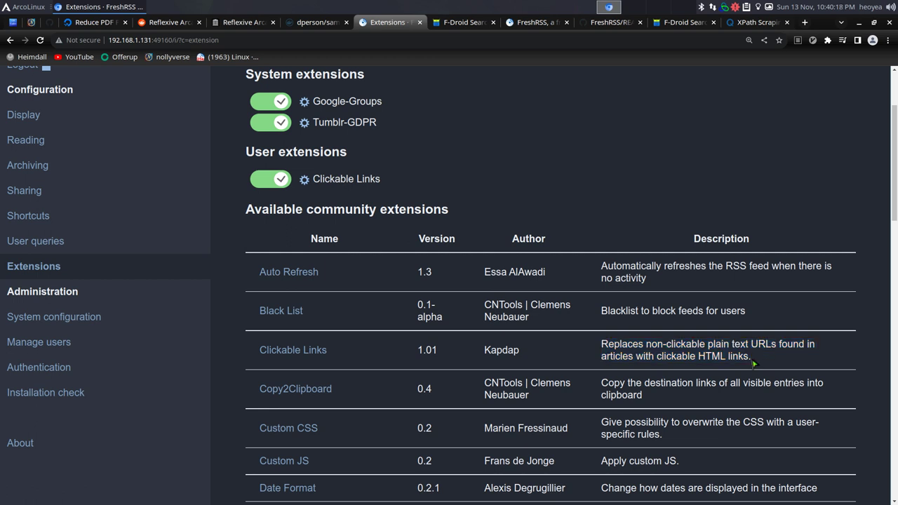
{"action": "scroll", "coordinate": [753, 363], "scroll_direction": "up", "scroll_amount": 2}
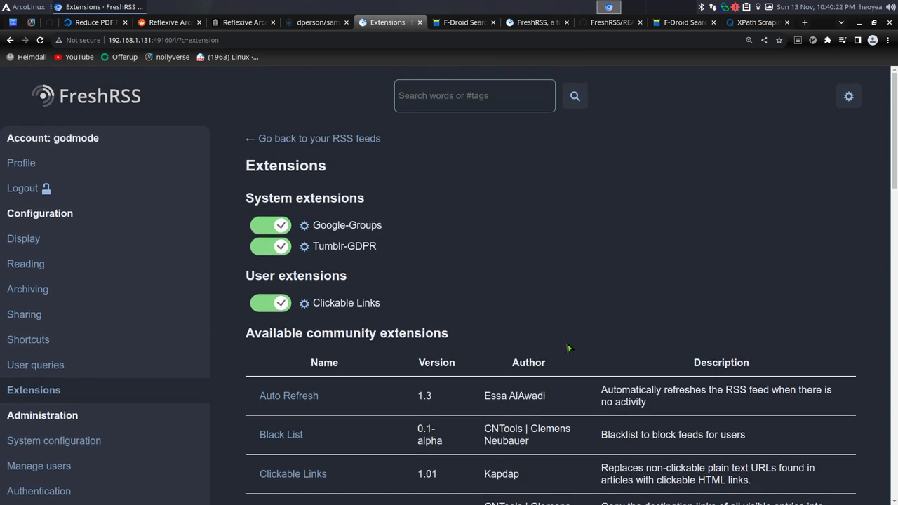
{"action": "scroll", "coordinate": [569, 348], "scroll_direction": "down", "scroll_amount": 2}
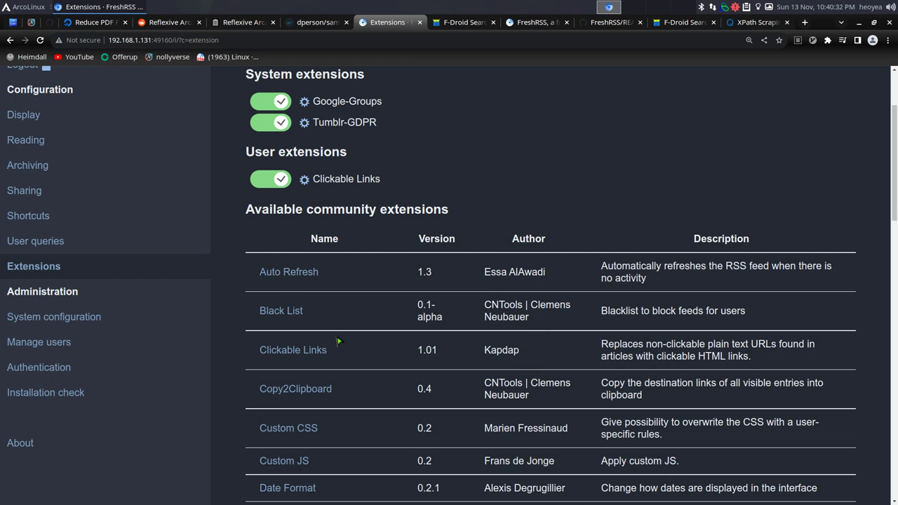
{"action": "scroll", "coordinate": [146, 391], "scroll_direction": "up", "scroll_amount": 1}
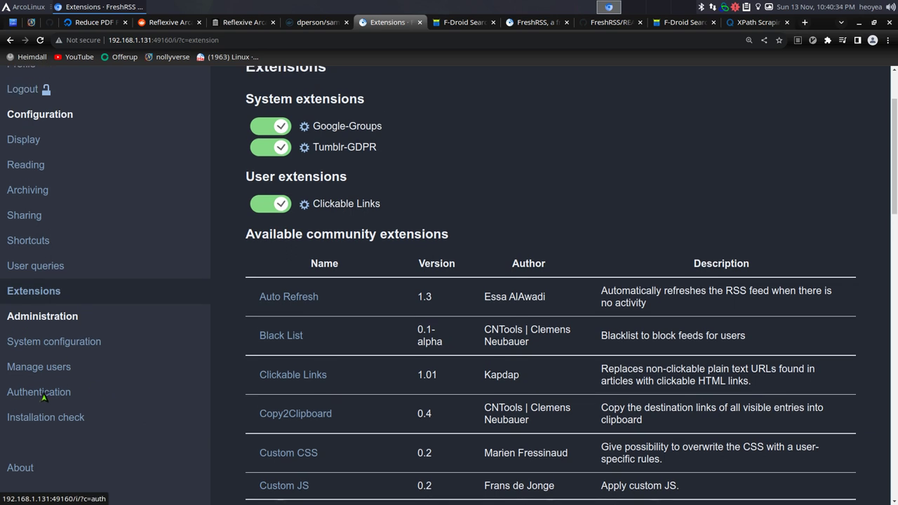
Check in Authentication settings that 'Allow API access' is enabled.
{"action": "left_click", "coordinate": [43, 396]}
{"action": "scroll", "coordinate": [262, 373], "scroll_direction": "down", "scroll_amount": 2}
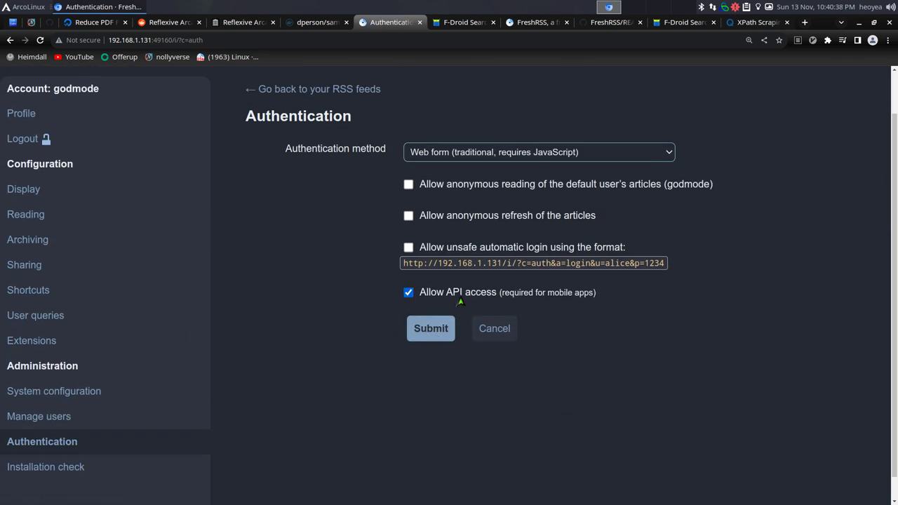
{"action": "scroll", "coordinate": [175, 319], "scroll_direction": "up", "scroll_amount": 2}
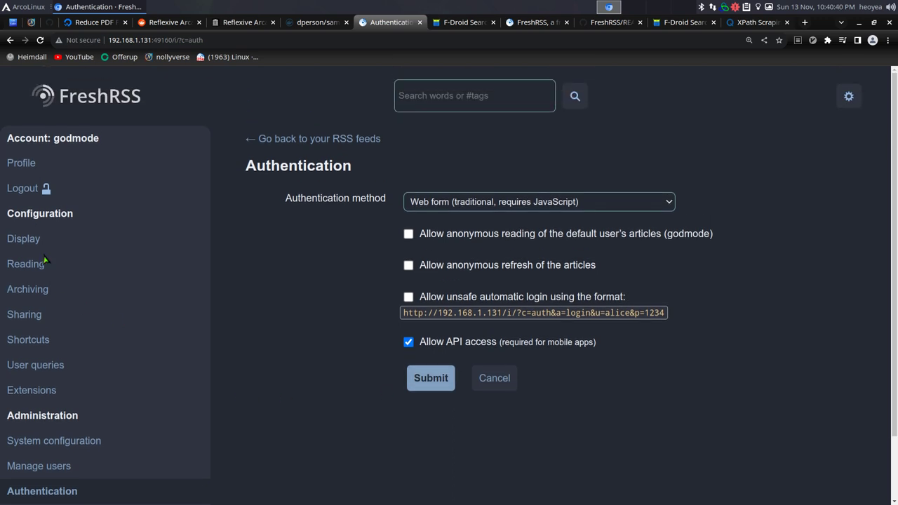
Inspect the API password field in Profile, then return to the Linux category stream.
{"action": "left_click", "coordinate": [25, 171]}
{"action": "scroll", "coordinate": [481, 305], "scroll_direction": "down", "scroll_amount": 4}
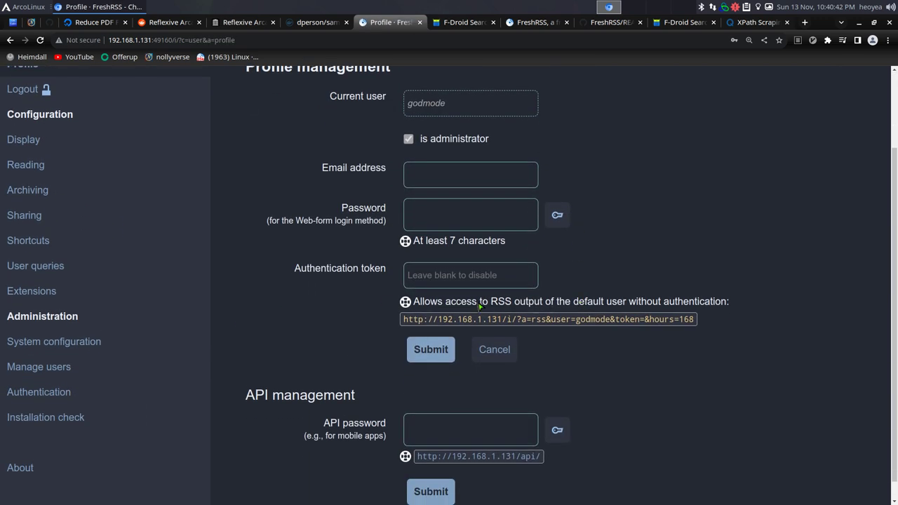
{"action": "left_click_drag", "start_coordinate": [247, 376], "coordinate": [390, 402]}
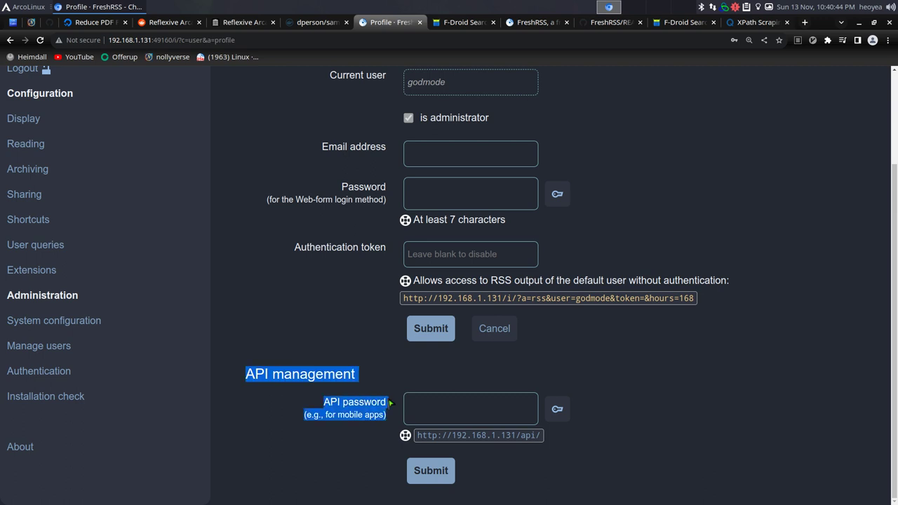
{"action": "left_click", "coordinate": [384, 413]}
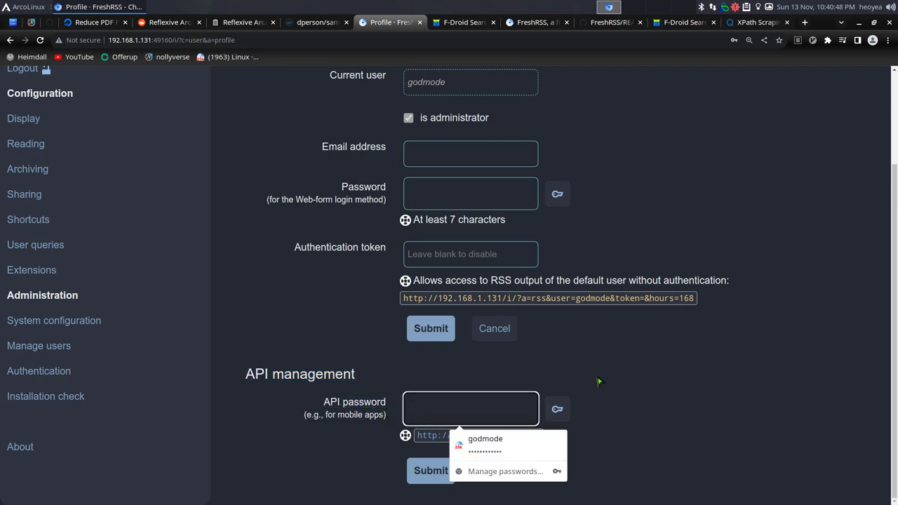
{"action": "left_click", "coordinate": [666, 379]}
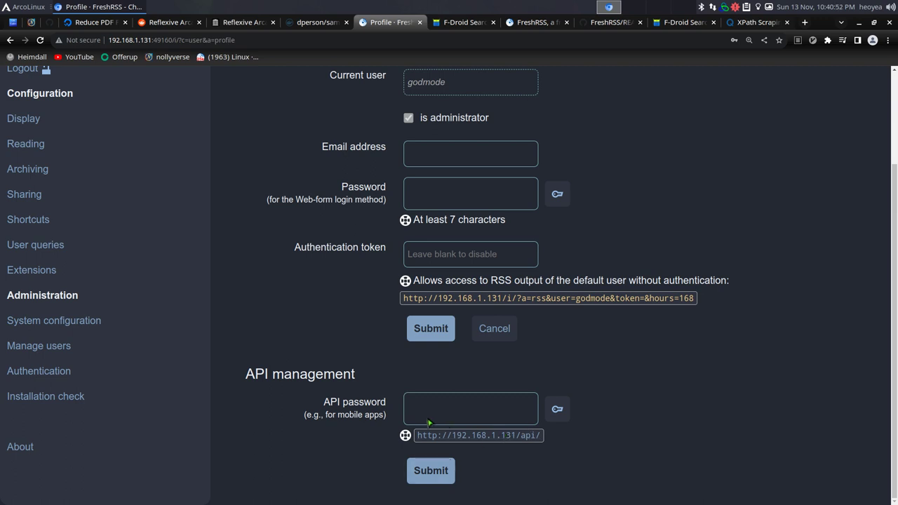
{"action": "scroll", "coordinate": [428, 422], "scroll_direction": "up", "scroll_amount": 1}
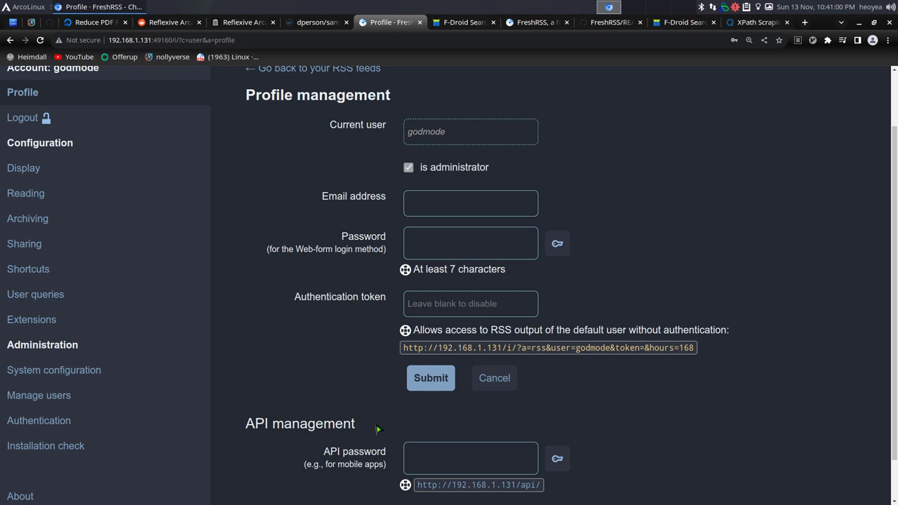
{"action": "scroll", "coordinate": [378, 430], "scroll_direction": "up", "scroll_amount": 2}
{"action": "scroll", "coordinate": [372, 430], "scroll_direction": "down", "scroll_amount": 1}
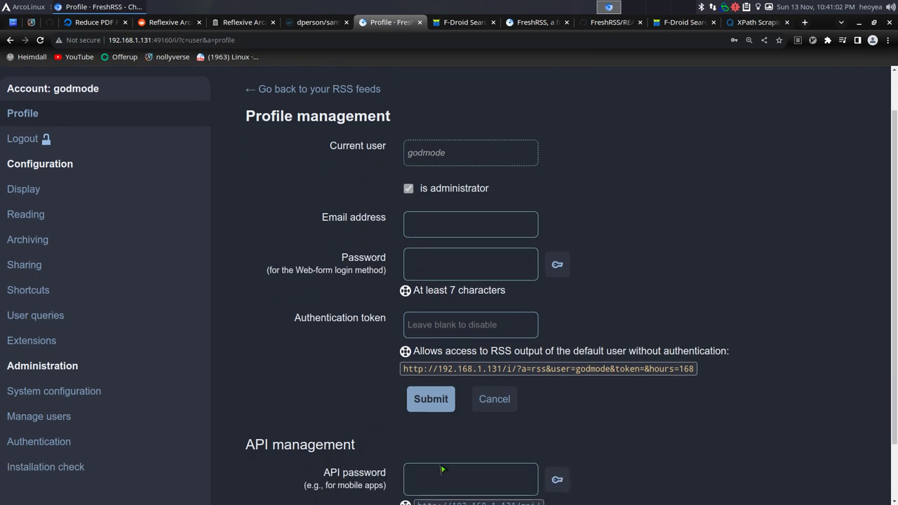
{"action": "scroll", "coordinate": [265, 428], "scroll_direction": "up", "scroll_amount": 1}
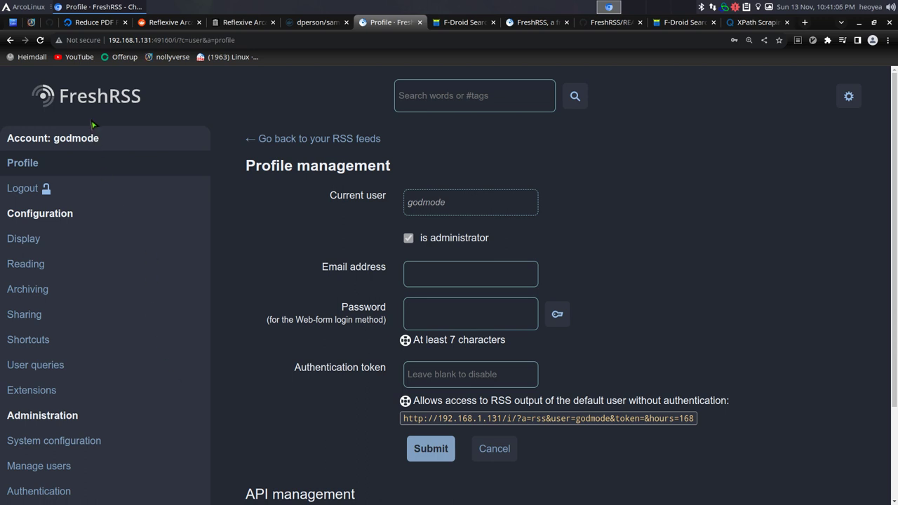
{"action": "left_click", "coordinate": [226, 57]}
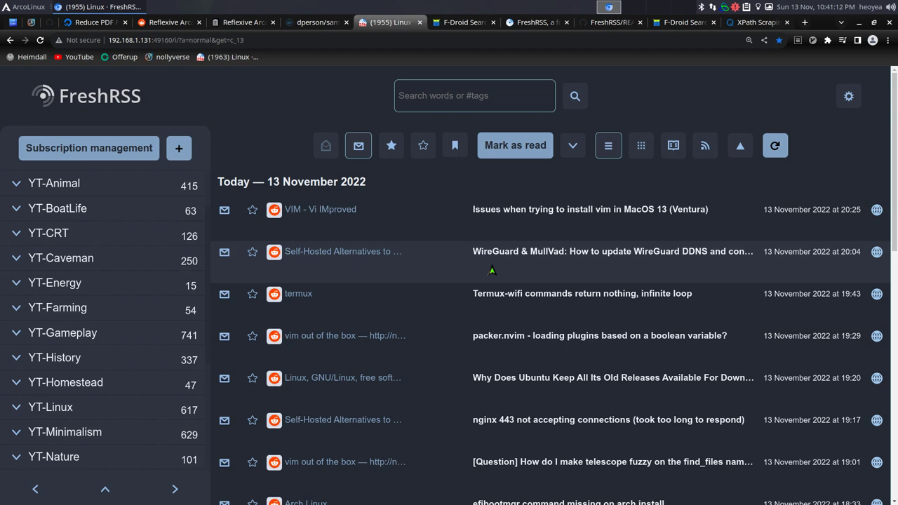
Read three Linux articles with j, then list the YT-History feed's 337 videos.
{"action": "key", "text": "j"}
{"action": "key", "text": "j"}
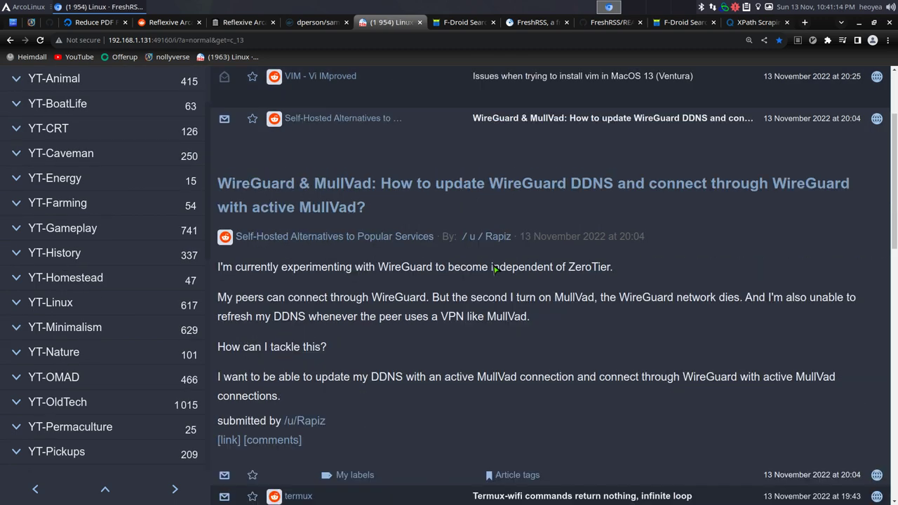
{"action": "key", "text": "j"}
{"action": "key", "text": "j"}
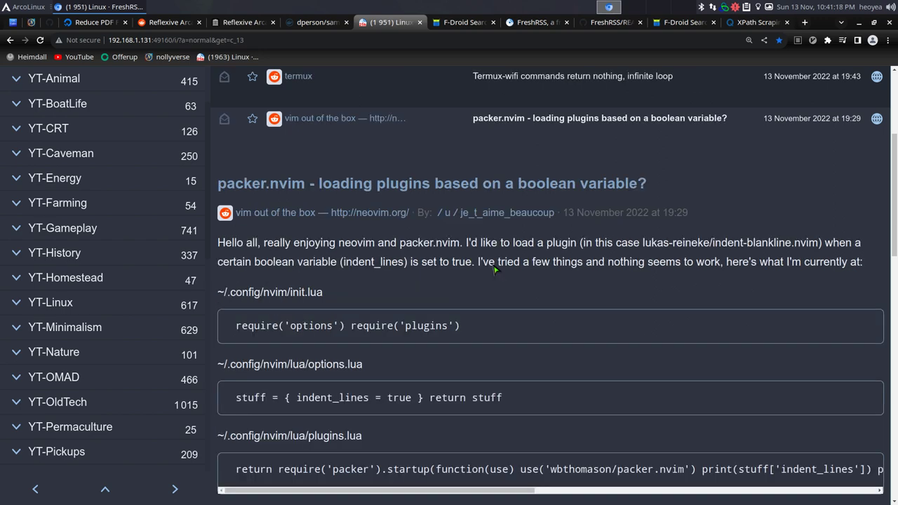
{"action": "key", "text": "j"}
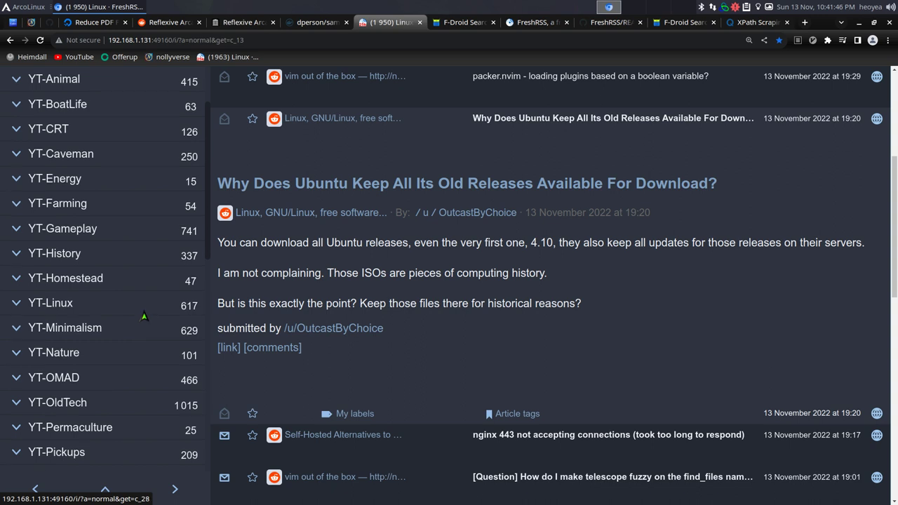
{"action": "scroll", "coordinate": [144, 317], "scroll_direction": "up", "scroll_amount": 1}
{"action": "left_click", "coordinate": [94, 314]}
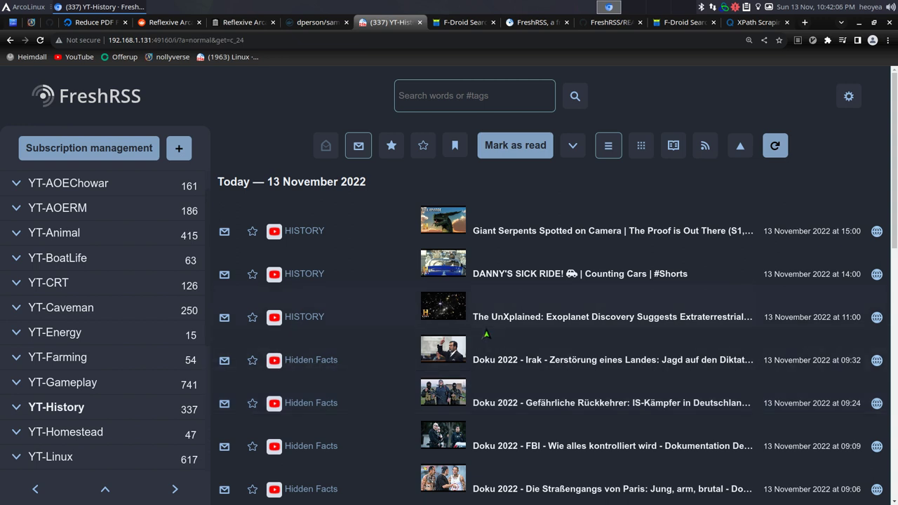
{"action": "scroll", "coordinate": [134, 377], "scroll_direction": "down", "scroll_amount": 3}
{"action": "scroll", "coordinate": [134, 379], "scroll_direction": "down", "scroll_amount": 6}
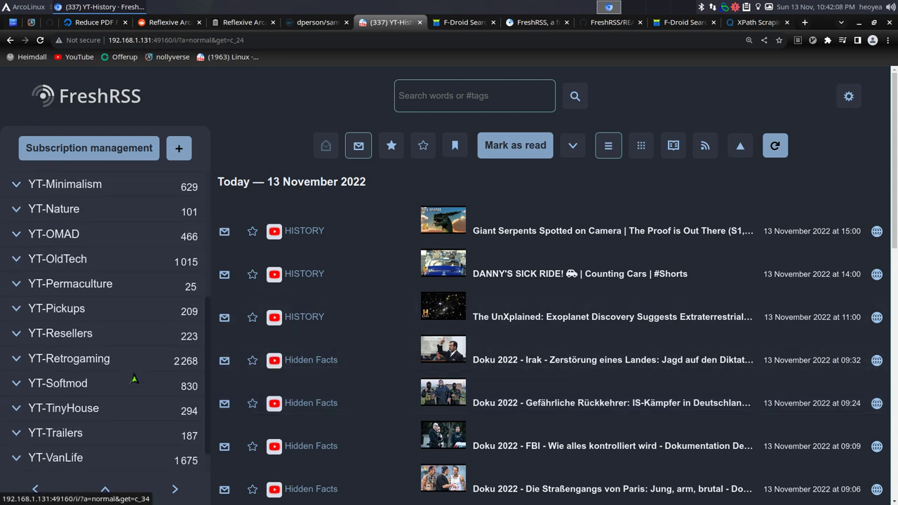
{"action": "scroll", "coordinate": [137, 377], "scroll_direction": "down", "scroll_amount": 1}
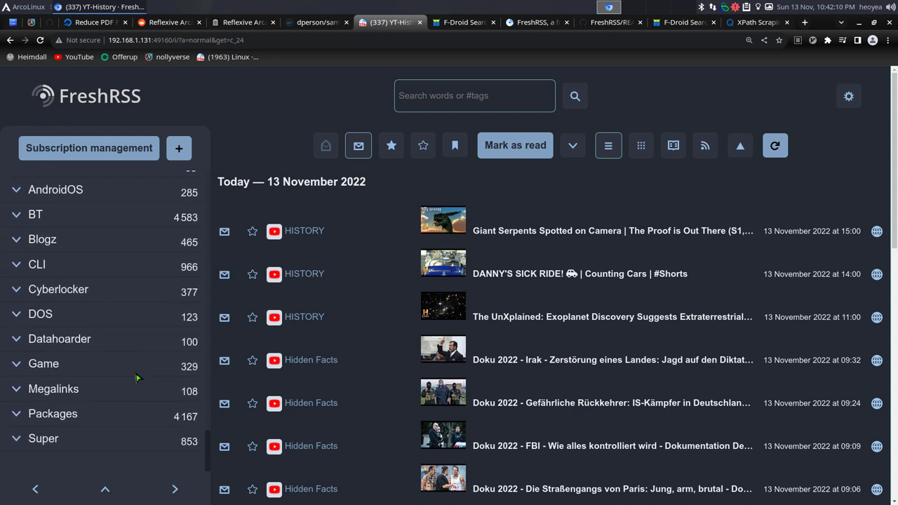
{"action": "scroll", "coordinate": [138, 377], "scroll_direction": "up", "scroll_amount": 4}
{"action": "scroll", "coordinate": [138, 379], "scroll_direction": "up", "scroll_amount": 6}
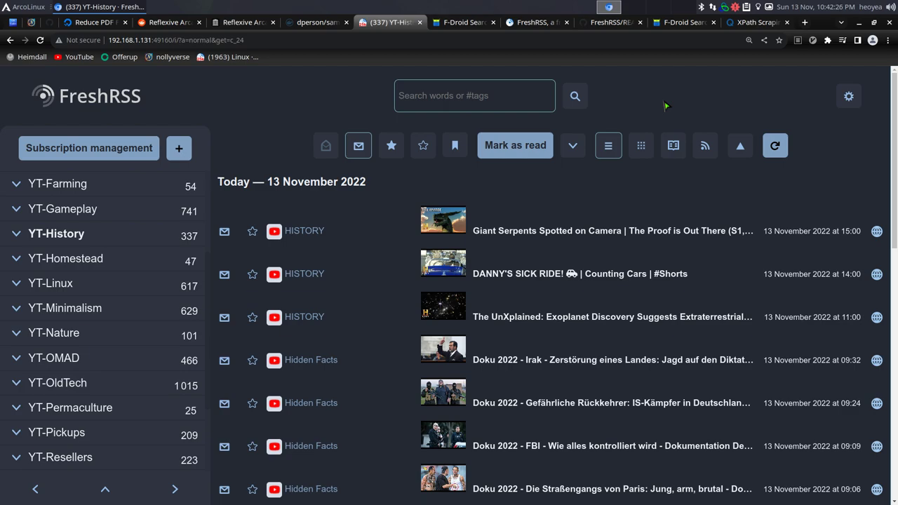
Bring up Newsboat with F12 and open its urls file, jumping to the end.
{"action": "key", "text": "F12"}
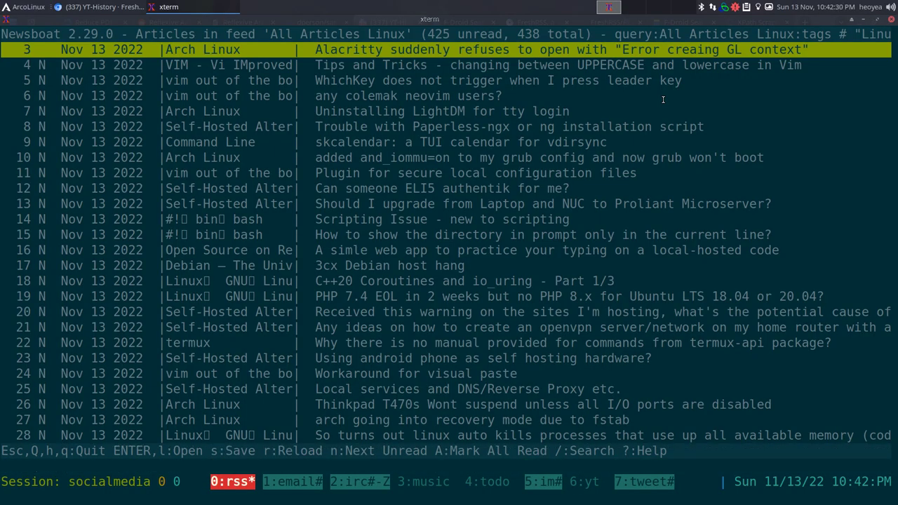
{"action": "key", "text": "shift+e"}
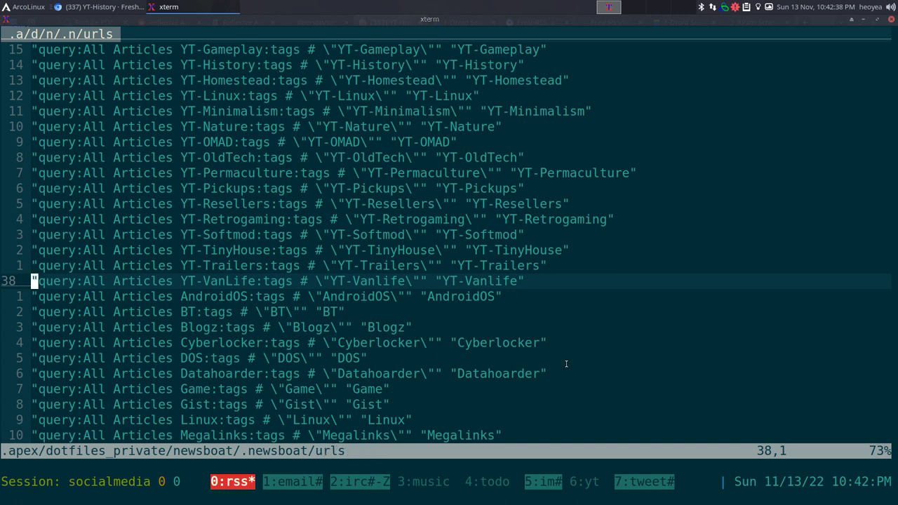
{"action": "key", "text": "shift+g"}
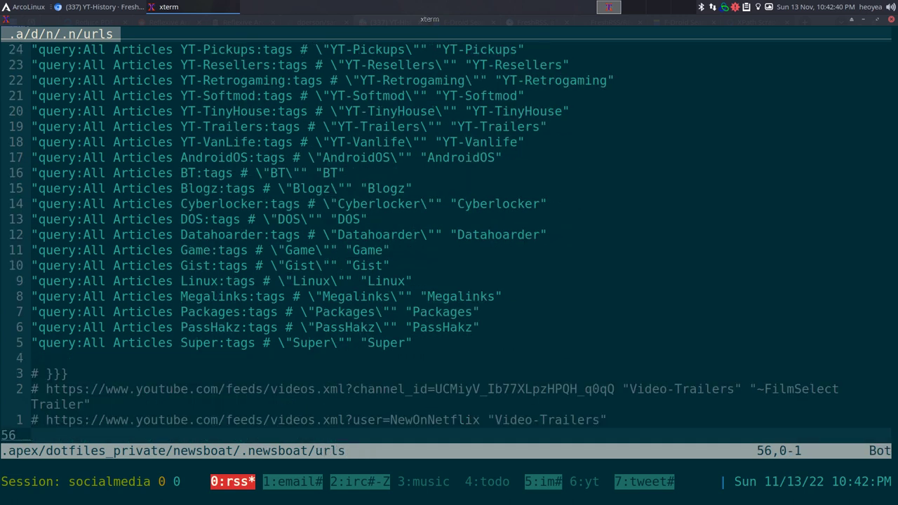
Move through the query feed lines up to YT-AOEChowar, then switch to FreshRSS.
{"action": "key", "text": "k"}
{"action": "key", "text": "k"}
{"action": "key", "text": "k"}
{"action": "key", "text": "k"}
{"action": "key", "text": "k"}
{"action": "key", "text": "k"}
{"action": "key", "text": "k"}
{"action": "key", "text": "k"}
{"action": "key", "text": "k"}
{"action": "key", "text": "k"}
{"action": "key", "text": "k"}
{"action": "key", "text": "k"}
{"action": "key", "text": "k"}
{"action": "key", "text": "k"}
{"action": "key", "text": "k"}
{"action": "key", "text": "k"}
{"action": "key", "text": "k"}
{"action": "key", "text": "k"}
{"action": "key", "text": "k"}
{"action": "key", "text": "k"}
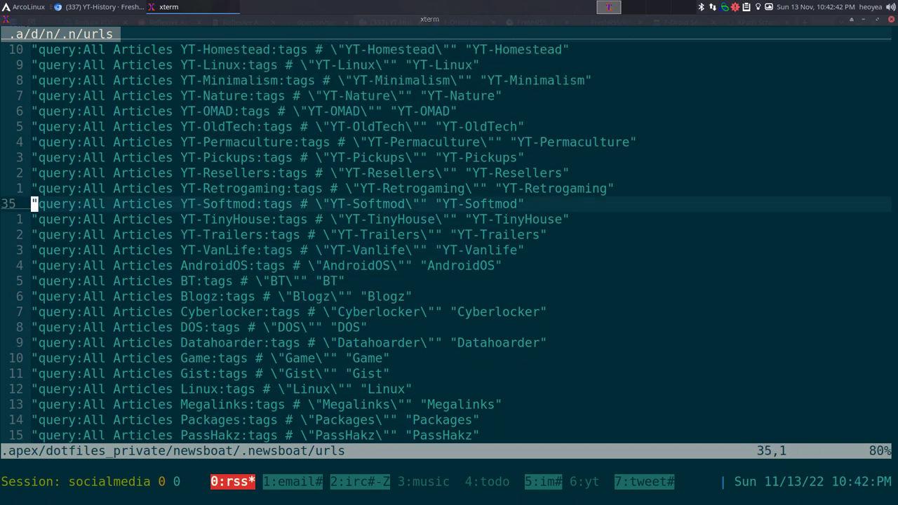
{"action": "key", "text": "k"}
{"action": "key", "text": "k"}
{"action": "key", "text": "k"}
{"action": "key", "text": "k"}
{"action": "key", "text": "k"}
{"action": "key", "text": "k"}
{"action": "key", "text": "k"}
{"action": "key", "text": "k"}
{"action": "key", "text": "k"}
{"action": "key", "text": "k"}
{"action": "key", "text": "k"}
{"action": "key", "text": "k"}
{"action": "key", "text": "k"}
{"action": "key", "text": "k"}
{"action": "key", "text": "k"}
{"action": "key", "text": "k"}
{"action": "key", "text": "k"}
{"action": "key", "text": "k"}
{"action": "key", "text": "k"}
{"action": "key", "text": "k"}
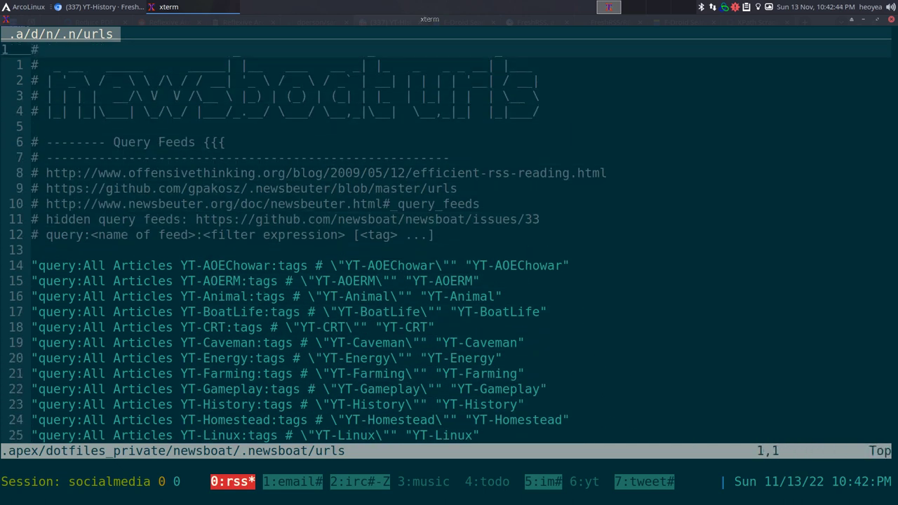
{"action": "key", "text": "j"}
{"action": "key", "text": "j"}
{"action": "key", "text": "j"}
{"action": "key", "text": "j"}
{"action": "key", "text": "j"}
{"action": "key", "text": "j"}
{"action": "key", "text": "j"}
{"action": "key", "text": "j"}
{"action": "key", "text": "j"}
{"action": "key", "text": "j"}
{"action": "key", "text": "j"}
{"action": "key", "text": "j"}
{"action": "key", "text": "j"}
{"action": "key", "text": "j"}
{"action": "key", "text": "j"}
{"action": "key", "text": "j"}
{"action": "key", "text": "j"}
{"action": "key", "text": "j"}
{"action": "key", "text": "j"}
{"action": "key", "text": "j"}
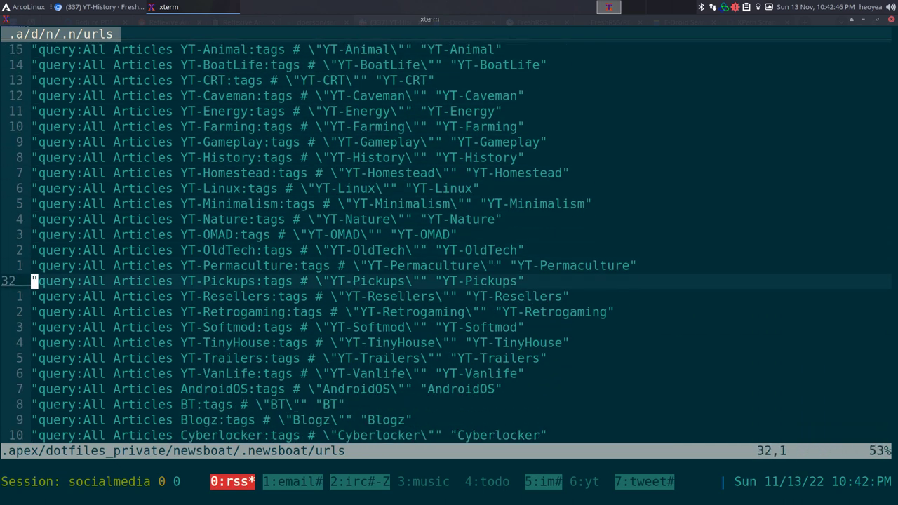
{"action": "key", "text": "j"}
{"action": "key", "text": "j"}
{"action": "key", "text": "j"}
{"action": "key", "text": "j"}
{"action": "key", "text": "j"}
{"action": "key", "text": "j"}
{"action": "key", "text": "j"}
{"action": "key", "text": "j"}
{"action": "key", "text": "j"}
{"action": "key", "text": "j"}
{"action": "key", "text": "j"}
{"action": "key", "text": "j"}
{"action": "key", "text": "j"}
{"action": "key", "text": "j"}
{"action": "key", "text": "j"}
{"action": "key", "text": "j"}
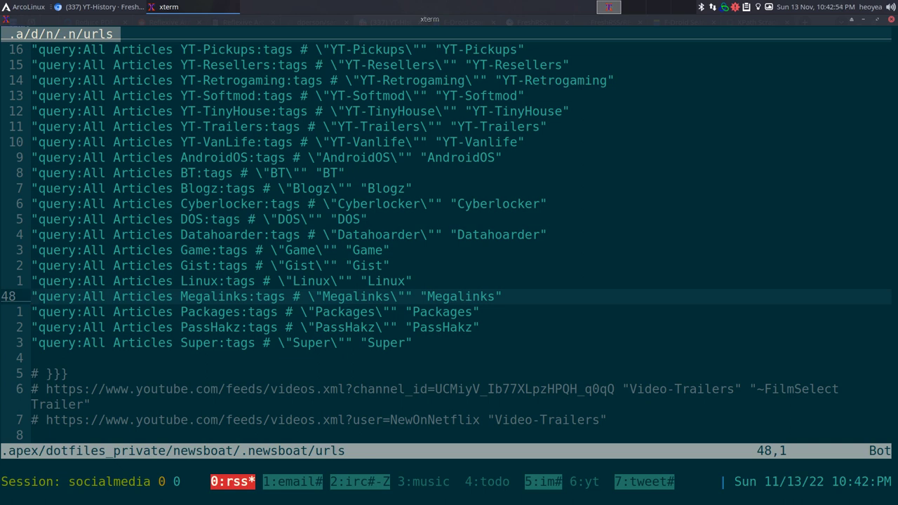
{"action": "key", "text": "k"}
{"action": "key", "text": "k"}
{"action": "key", "text": "k"}
{"action": "key", "text": "k"}
{"action": "key", "text": "k"}
{"action": "key", "text": "k"}
{"action": "key", "text": "k"}
{"action": "key", "text": "k"}
{"action": "key", "text": "k"}
{"action": "key", "text": "k"}
{"action": "key", "text": "k"}
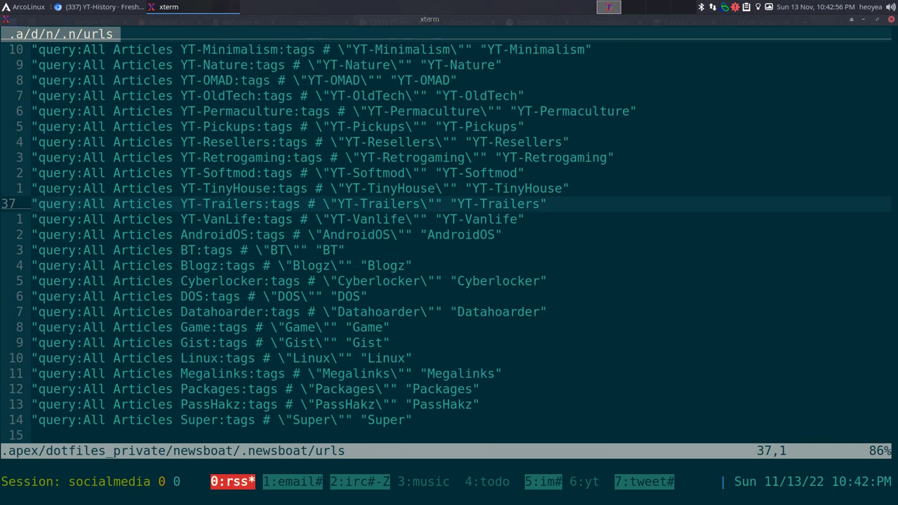
{"action": "key", "text": "k"}
{"action": "key", "text": "k"}
{"action": "key", "text": "k"}
{"action": "key", "text": "k"}
{"action": "key", "text": "k"}
{"action": "key", "text": "k"}
{"action": "key", "text": "k"}
{"action": "key", "text": "k"}
{"action": "key", "text": "k"}
{"action": "key", "text": "k"}
{"action": "key", "text": "k"}
{"action": "key", "text": "k"}
{"action": "key", "text": "k"}
{"action": "key", "text": "k"}
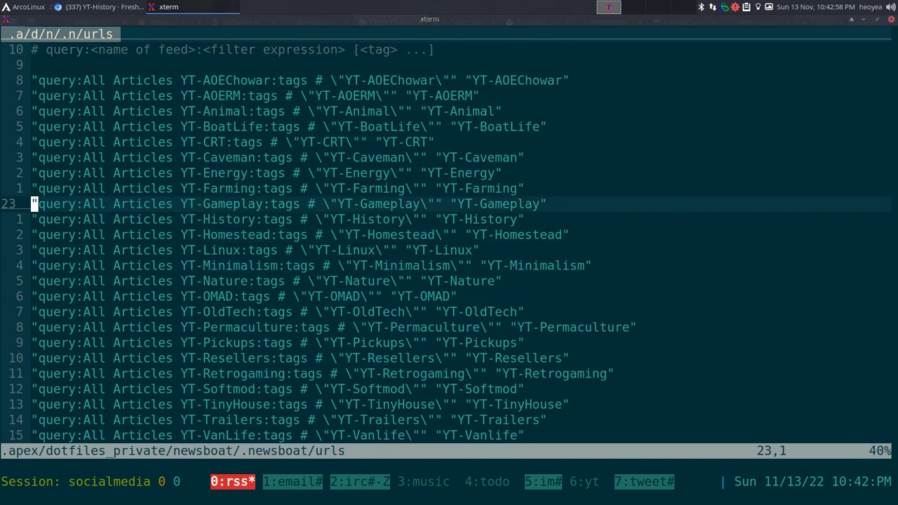
{"action": "key", "text": "k"}
{"action": "key", "text": "k"}
{"action": "key", "text": "k"}
{"action": "key", "text": "k"}
{"action": "key", "text": "k"}
{"action": "key", "text": "k"}
{"action": "key", "text": "k"}
{"action": "key", "text": "k"}
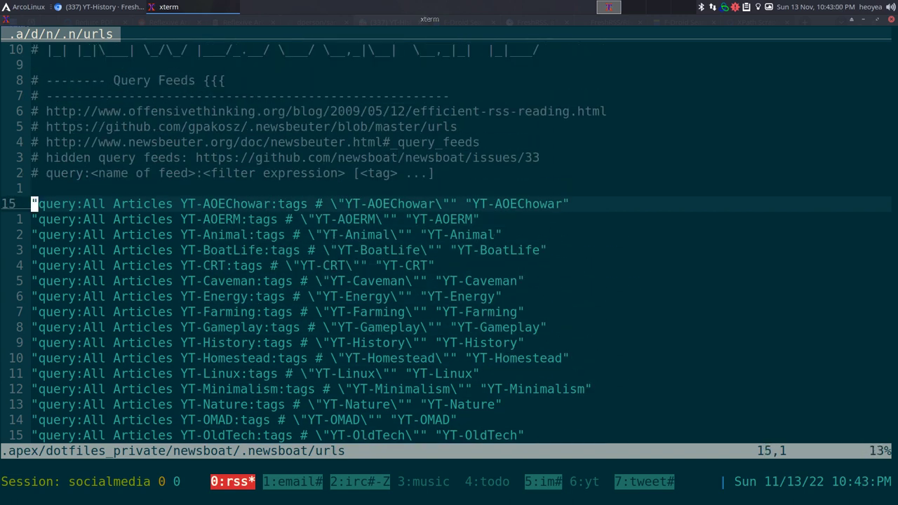
{"action": "key", "text": "alt+Tab"}
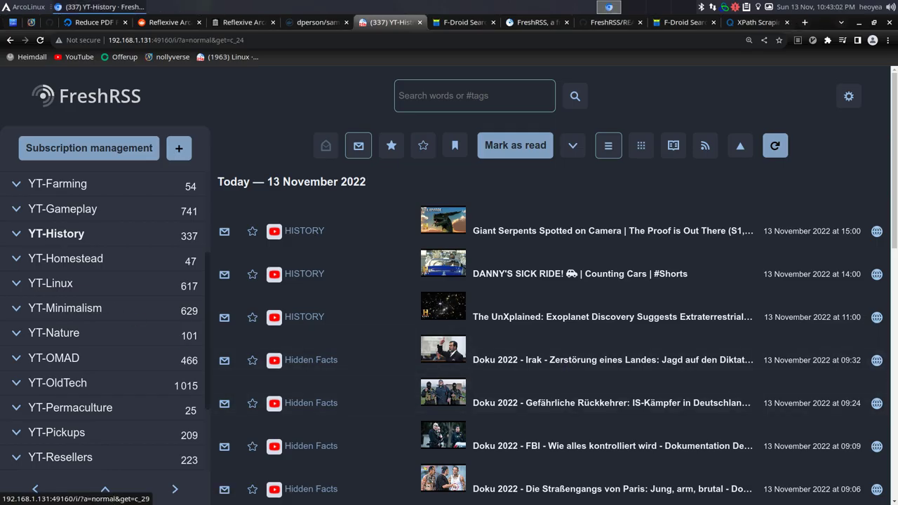
Switch from Chromium back to the terminal showing Newsboat's urls file at its query feeds.
{"action": "key", "text": "alt+Tab"}
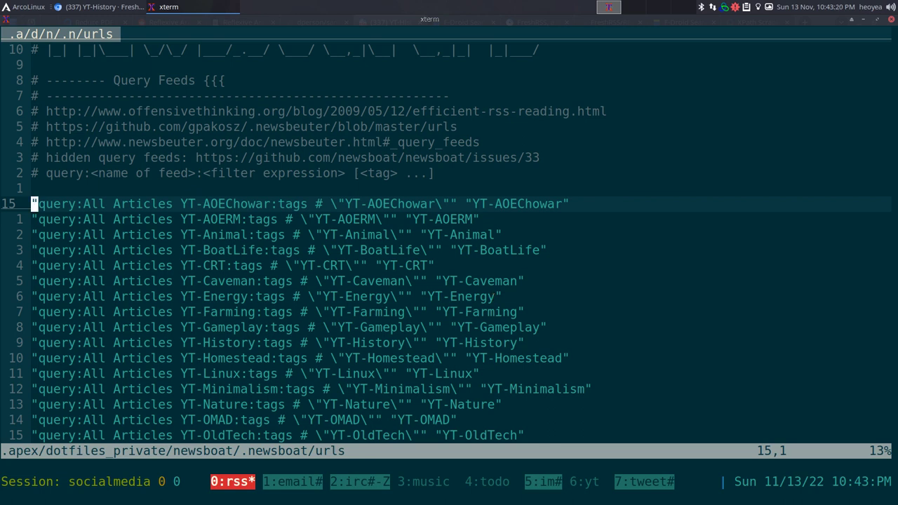
Save and close the urls file with :x, then return to Newsboat in the terminal.
{"action": "type", "text": ":x"}
{"action": "key", "text": "Return"}
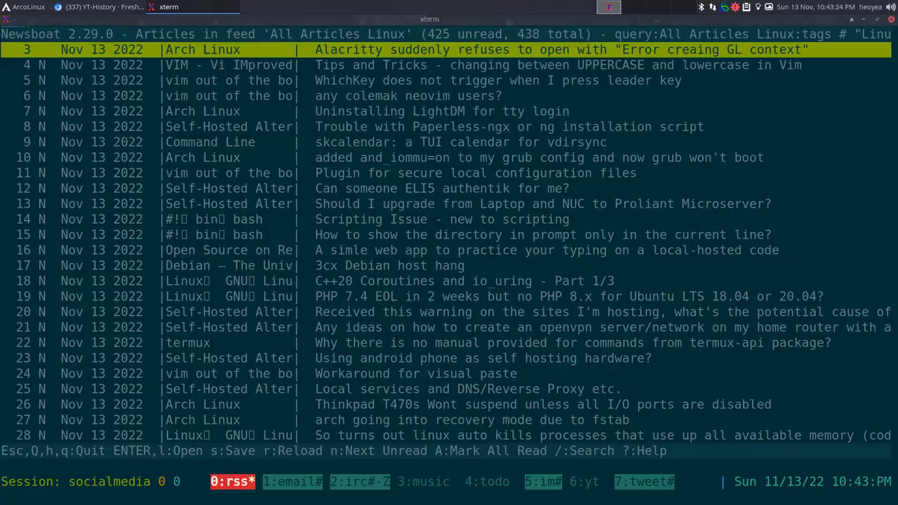
{"action": "key", "text": "alt+Tab"}
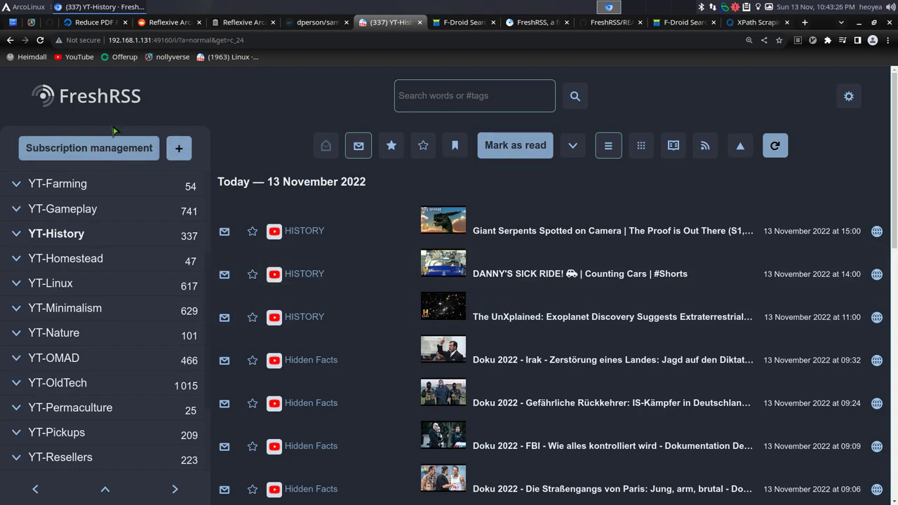
{"action": "key", "text": "alt+Tab"}
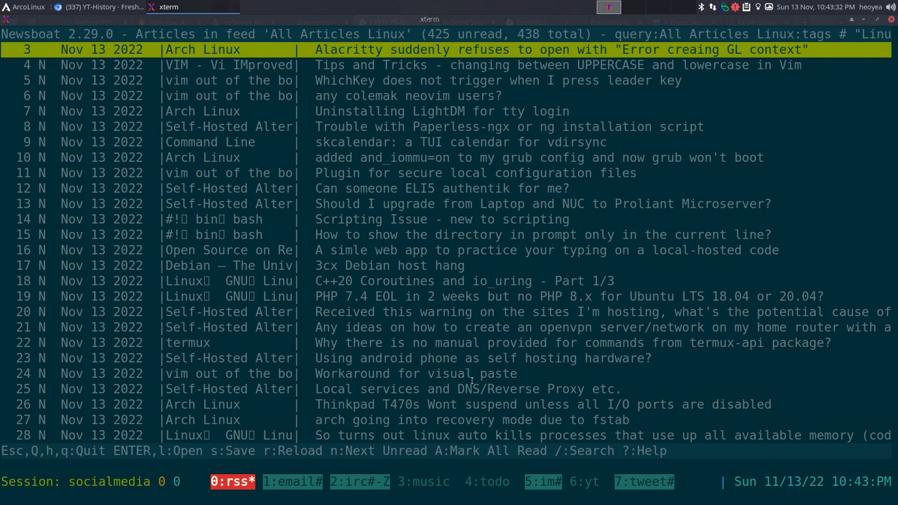
Reload all feeds from the FreshRSS server to 582 unread of 851, then move up to YT-Trailers.
{"action": "key", "text": "Down"}
{"action": "key", "text": "q"}
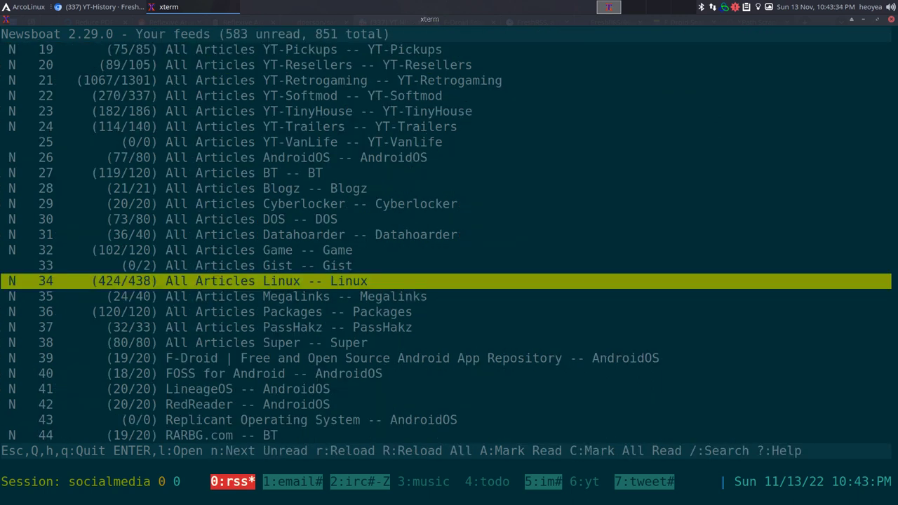
{"action": "key", "text": "R"}
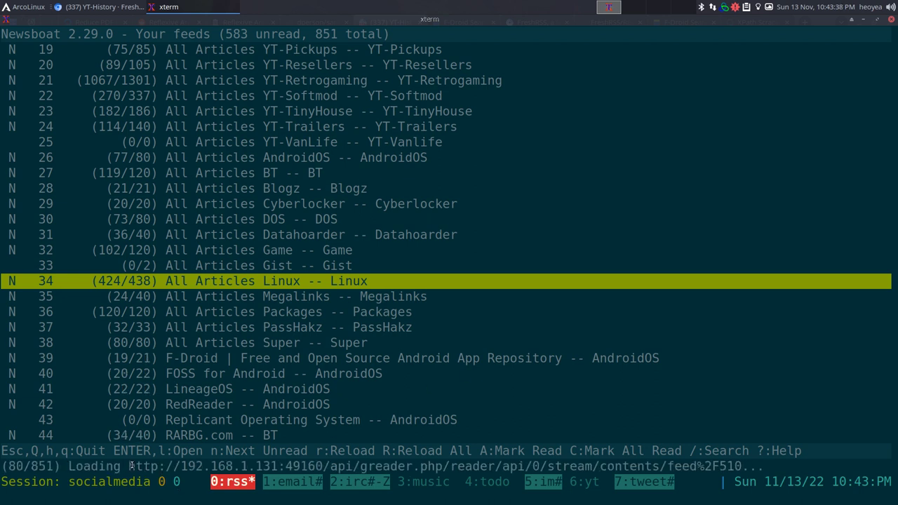
{"action": "left_click_drag", "start_coordinate": [129, 465], "coordinate": [470, 463]}
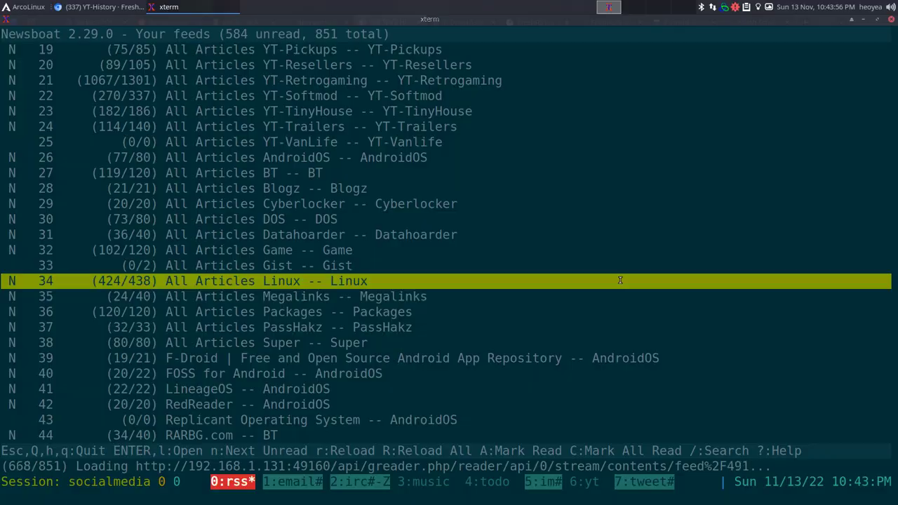
{"action": "key", "text": "alt+Tab"}
{"action": "key", "text": "alt+Tab"}
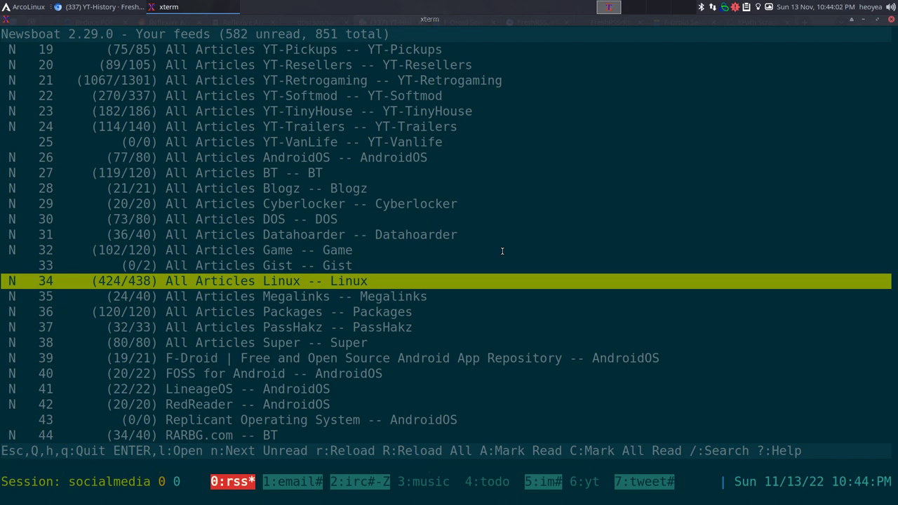
{"action": "key", "text": "Up"}
{"action": "key", "text": "Up"}
{"action": "key", "text": "Up"}
{"action": "key", "text": "Up"}
{"action": "key", "text": "Up"}
{"action": "key", "text": "Up"}
{"action": "key", "text": "Up"}
{"action": "key", "text": "Up"}
{"action": "key", "text": "Up"}
{"action": "key", "text": "Up"}
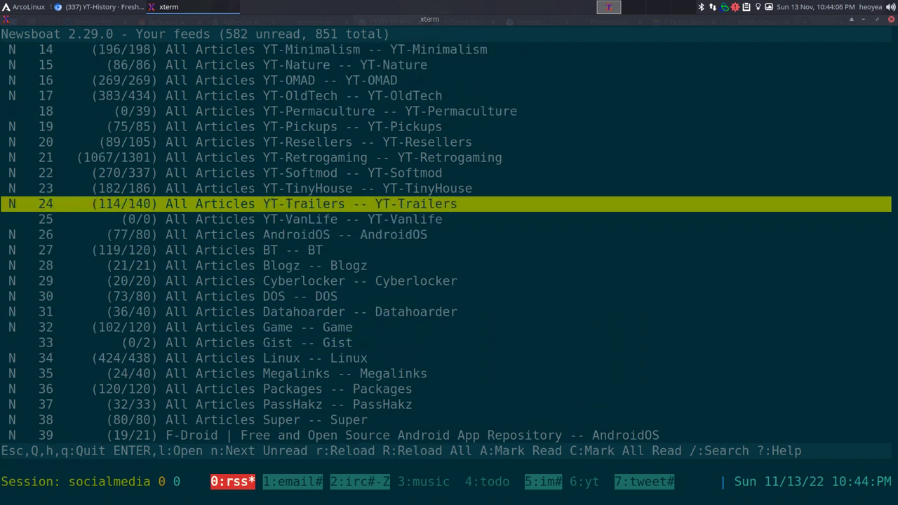
{"action": "scroll", "coordinate": [894, 7], "scroll_direction": "down", "scroll_amount": 3}
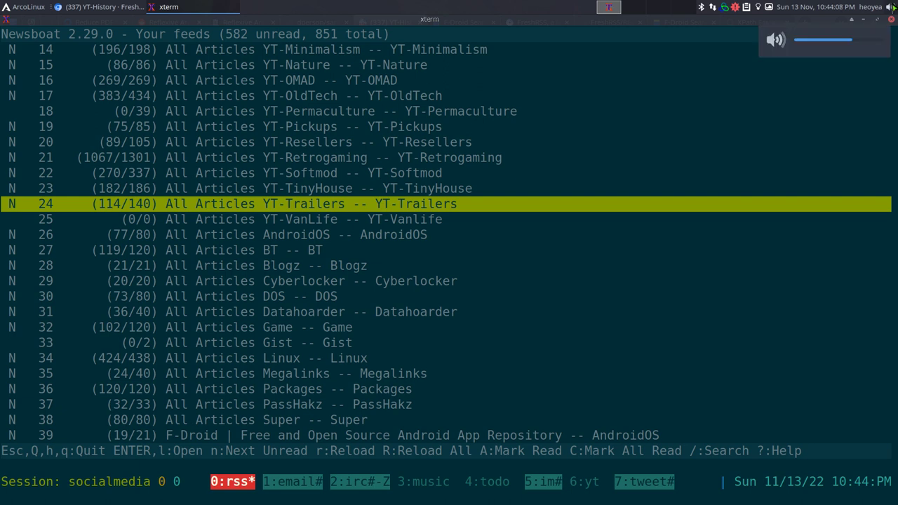
{"action": "scroll", "coordinate": [894, 7], "scroll_direction": "down", "scroll_amount": 6}
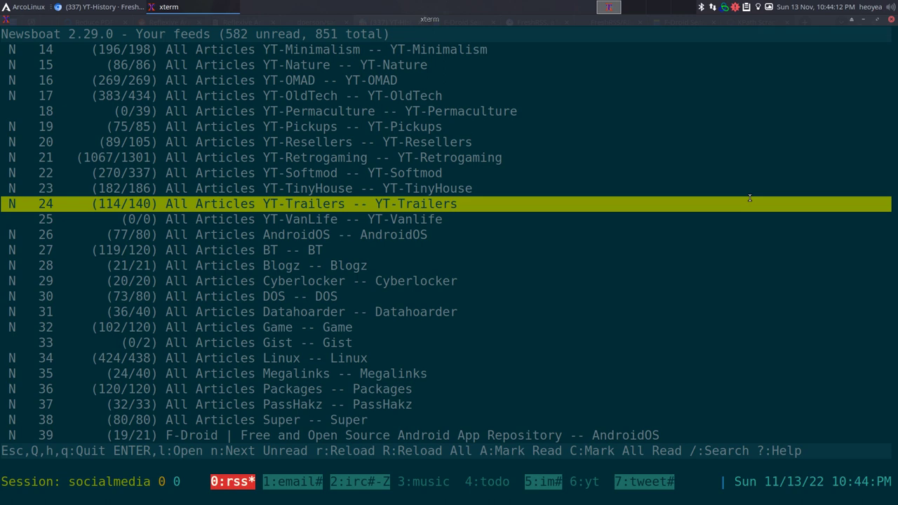
Play the first YT-Trailers video in mpv, leaving 113 unread, then bring the FreshRSS browser forward.
{"action": "key", "text": "Return"}
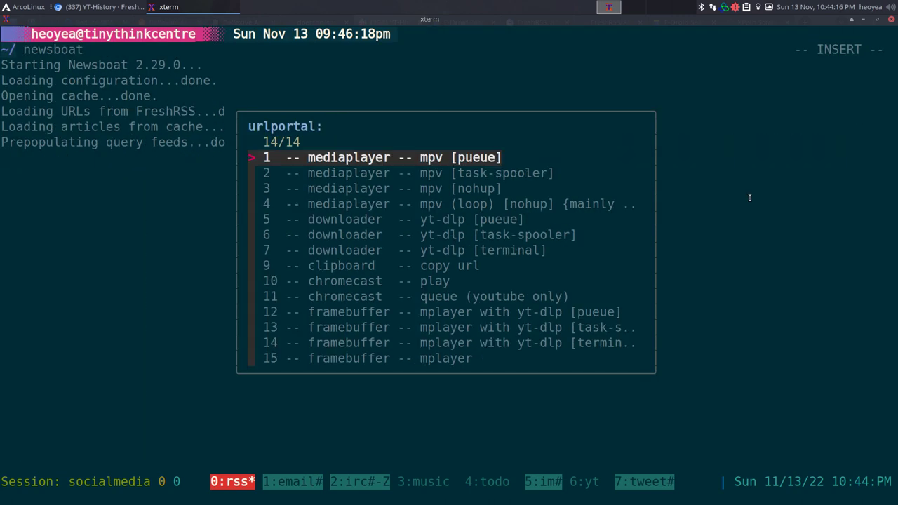
{"action": "key", "text": "Down"}
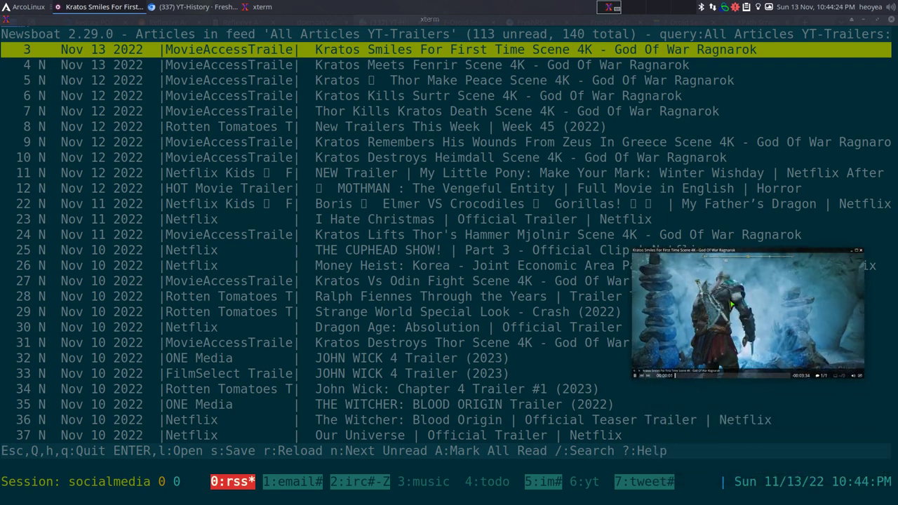
{"action": "key", "text": "q"}
{"action": "key", "text": "q"}
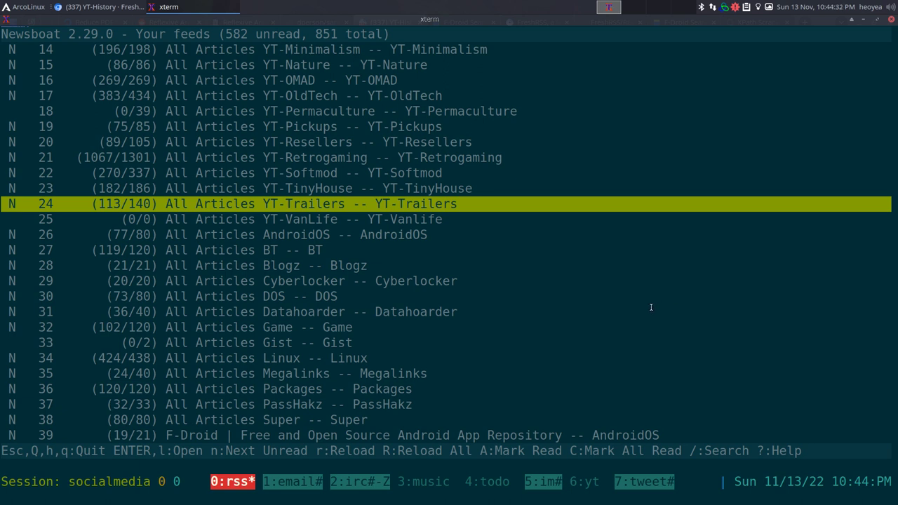
{"action": "key", "text": "alt+Tab"}
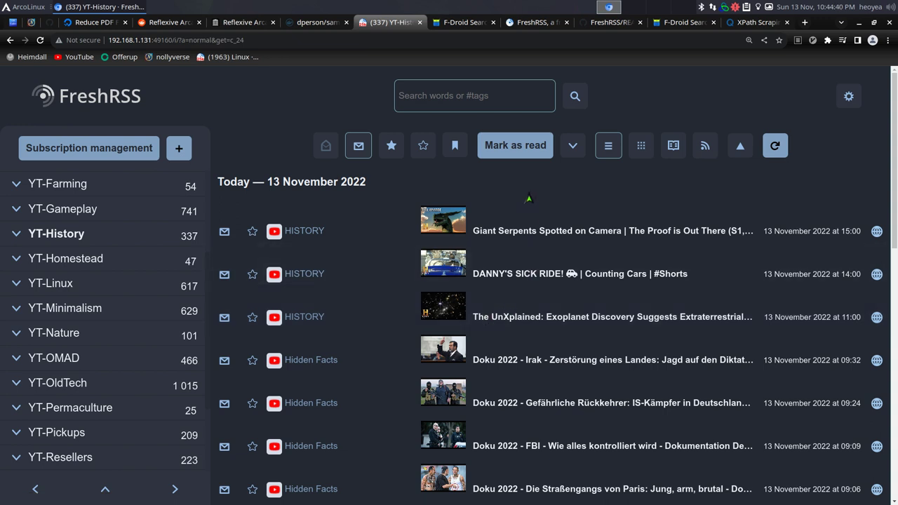
Open the FreshRSS and Readrops app pages from F-Droid's freshrss search results.
{"action": "left_click", "coordinate": [464, 25]}
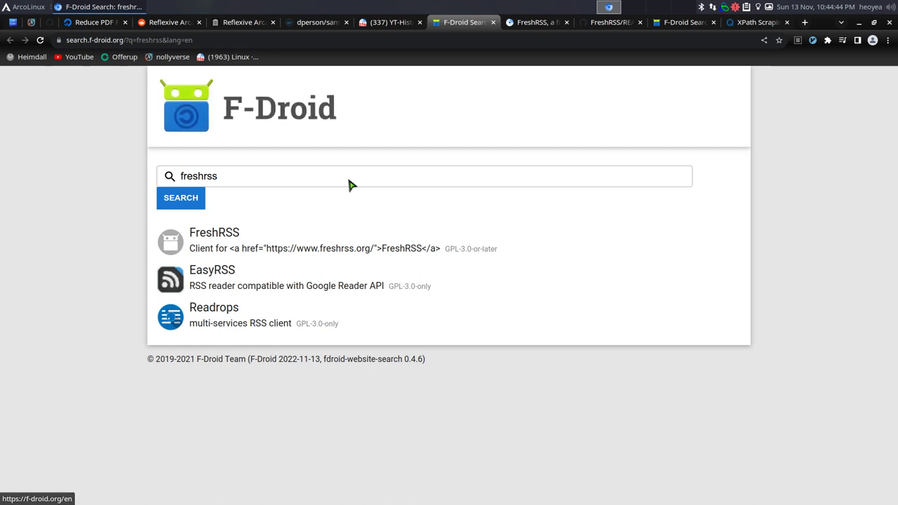
{"action": "middle_click", "coordinate": [222, 240]}
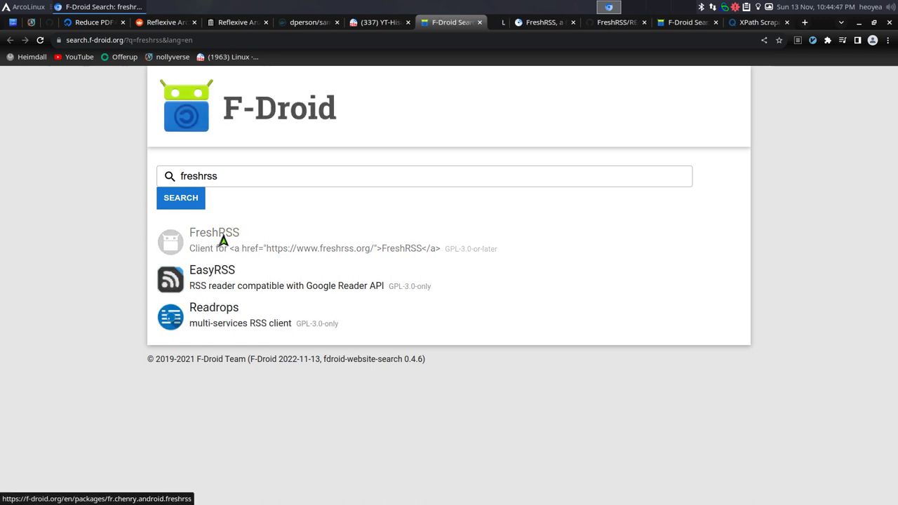
{"action": "middle_click", "coordinate": [219, 315]}
{"action": "key", "text": "ctrl+Tab"}
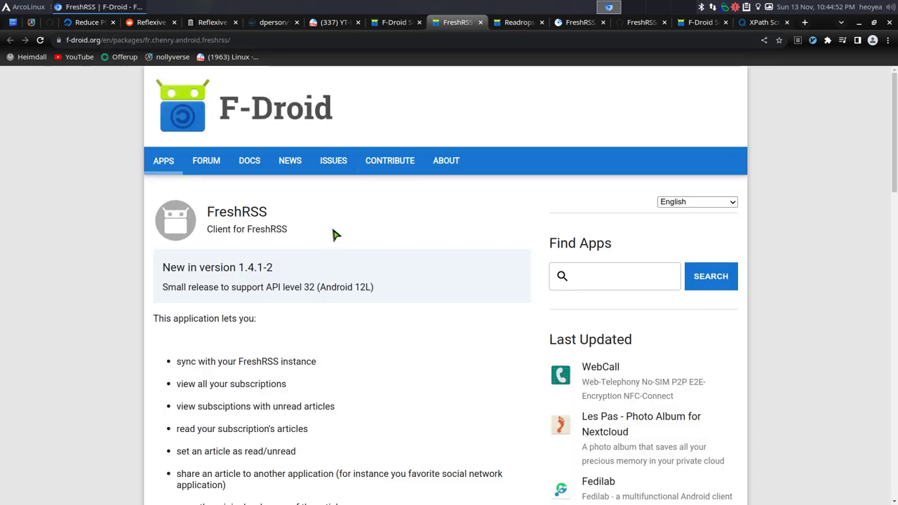
{"action": "scroll", "coordinate": [320, 245], "scroll_direction": "down", "scroll_amount": 1}
{"action": "scroll", "coordinate": [320, 246], "scroll_direction": "up", "scroll_amount": 1}
{"action": "double_click", "coordinate": [209, 219]}
{"action": "left_click", "coordinate": [365, 229]}
Browse the FreshRSS app's screenshot gallery forward through the login screenshots.
{"action": "scroll", "coordinate": [369, 256], "scroll_direction": "down", "scroll_amount": 3}
{"action": "scroll", "coordinate": [372, 258], "scroll_direction": "down", "scroll_amount": 11}
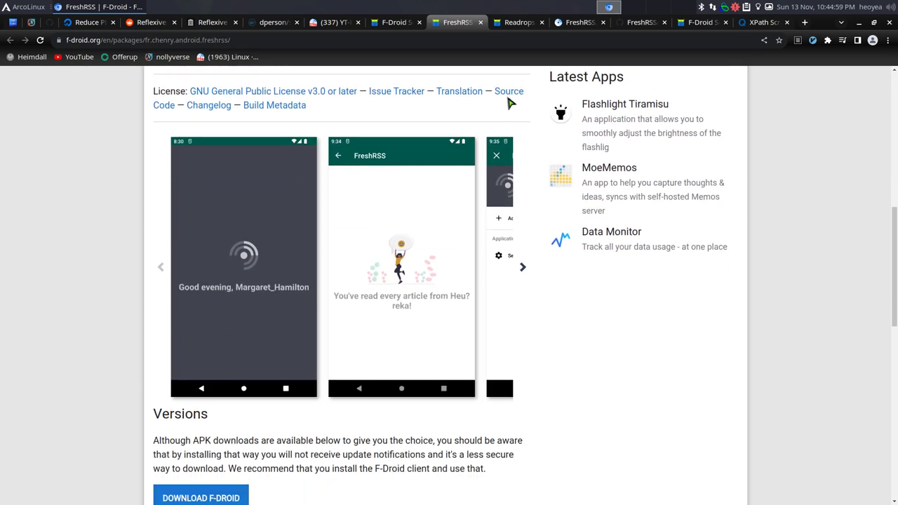
{"action": "left_click", "coordinate": [522, 267]}
{"action": "left_click", "coordinate": [522, 267]}
{"action": "left_click", "coordinate": [522, 267]}
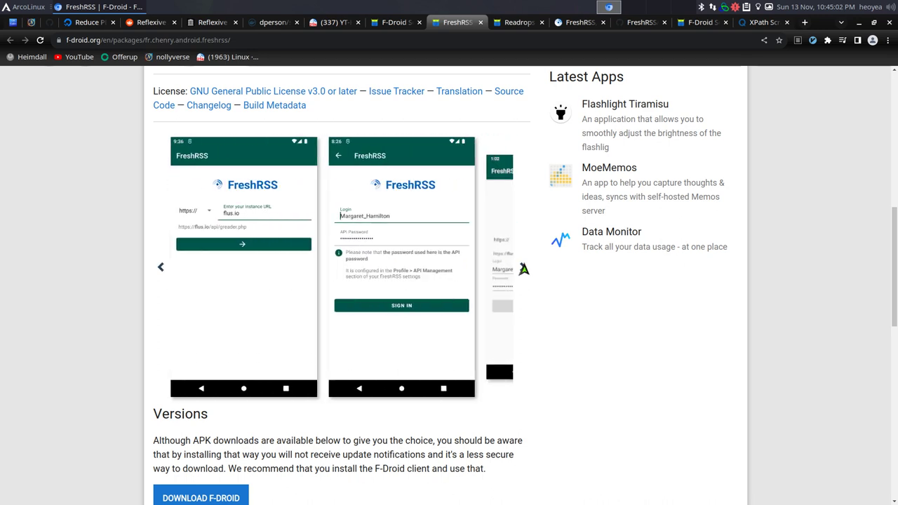
{"action": "left_click", "coordinate": [523, 267]}
{"action": "left_click", "coordinate": [522, 267]}
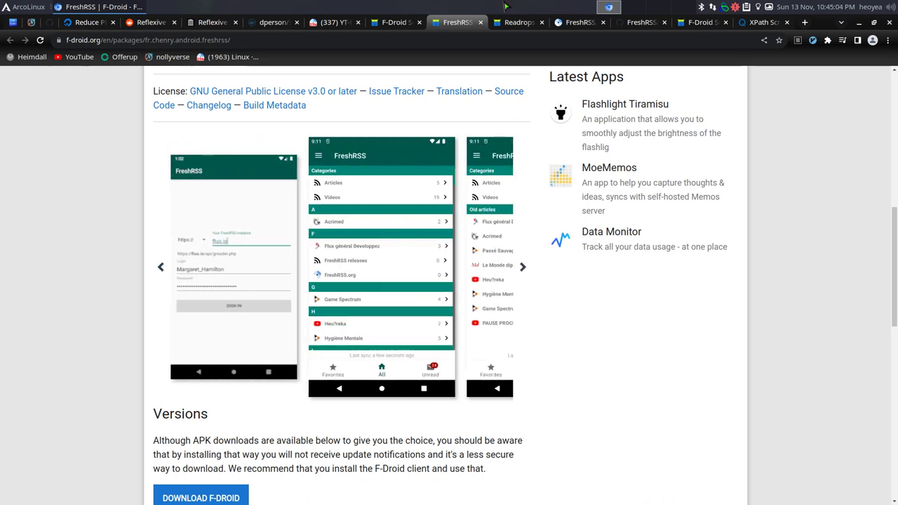
On the Readrops page, advance the screenshots to the Articles and Manage feeds screens.
{"action": "left_click", "coordinate": [509, 29]}
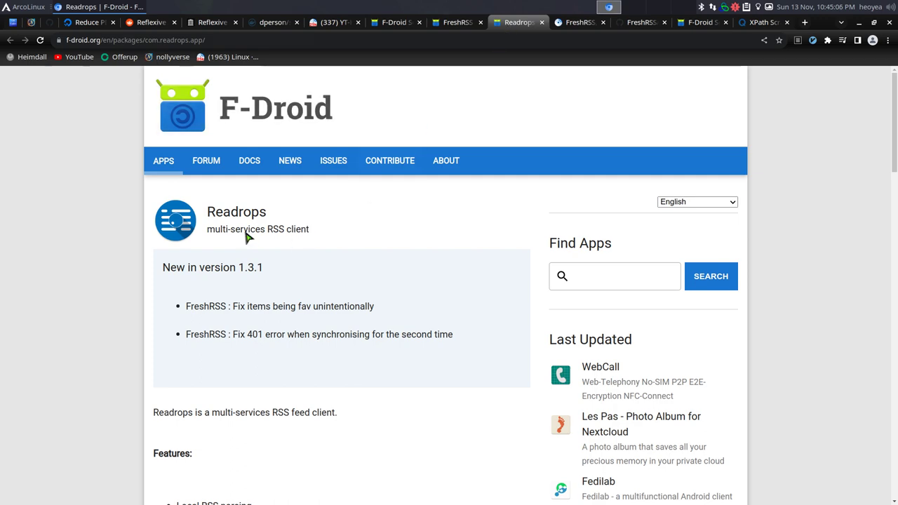
{"action": "scroll", "coordinate": [371, 243], "scroll_direction": "down", "scroll_amount": 10}
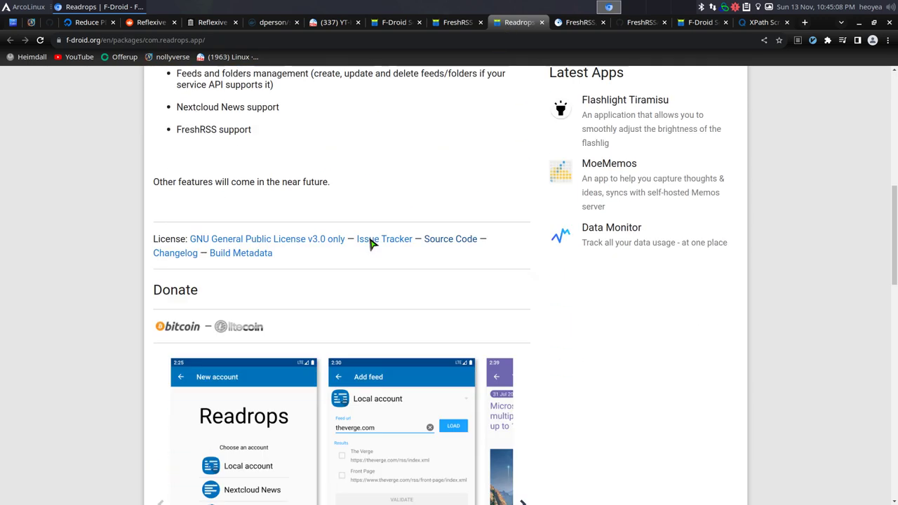
{"action": "scroll", "coordinate": [371, 243], "scroll_direction": "down", "scroll_amount": 3}
{"action": "double_click", "coordinate": [522, 260]}
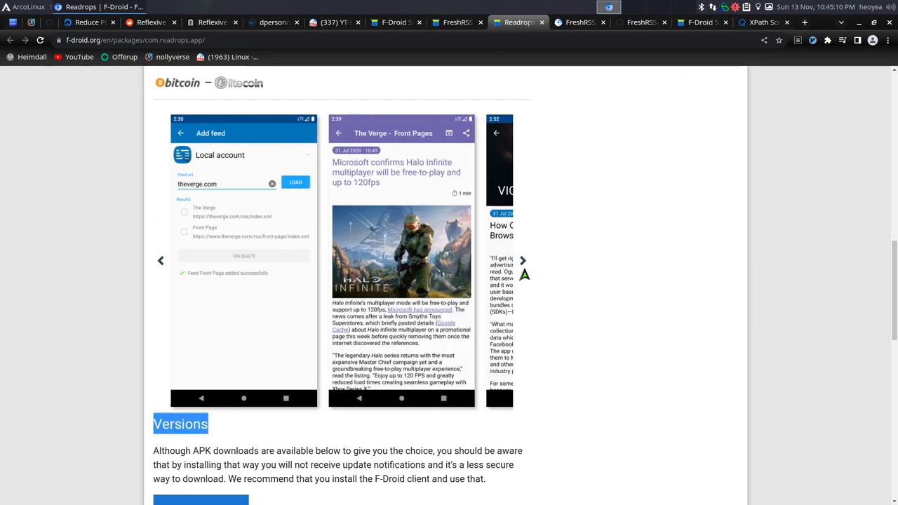
{"action": "left_click", "coordinate": [523, 267]}
{"action": "left_click", "coordinate": [523, 266]}
{"action": "left_click", "coordinate": [523, 267]}
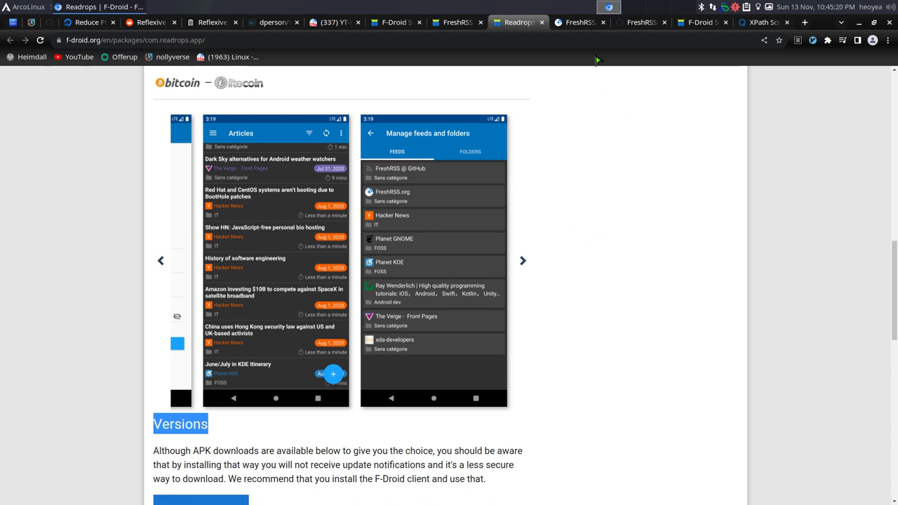
{"action": "left_click", "coordinate": [584, 27]}
Bring up the README's compatible apps table and highlight Fluent Reader Lite's iOS entry.
{"action": "left_click", "coordinate": [638, 21]}
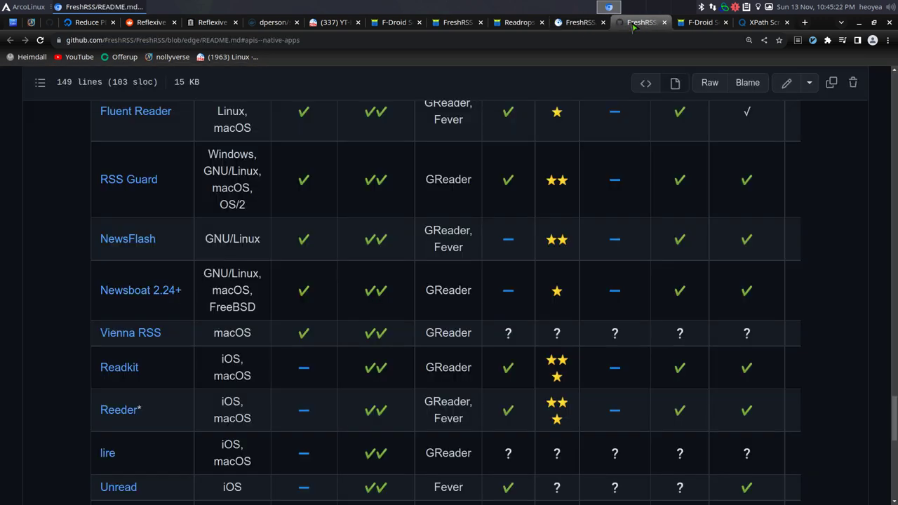
{"action": "scroll", "coordinate": [342, 285], "scroll_direction": "up", "scroll_amount": 3}
{"action": "scroll", "coordinate": [341, 286], "scroll_direction": "up", "scroll_amount": 2}
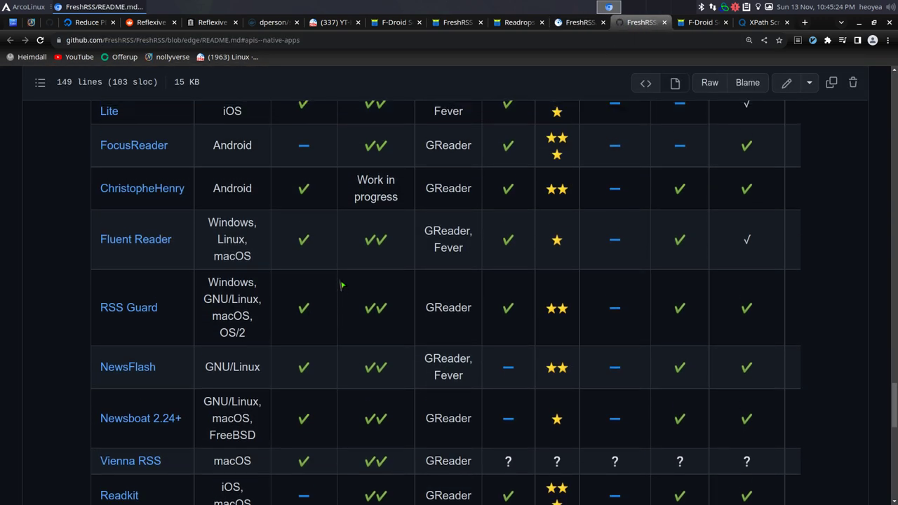
{"action": "scroll", "coordinate": [358, 316], "scroll_direction": "down", "scroll_amount": 1}
{"action": "scroll", "coordinate": [225, 154], "scroll_direction": "up", "scroll_amount": 2}
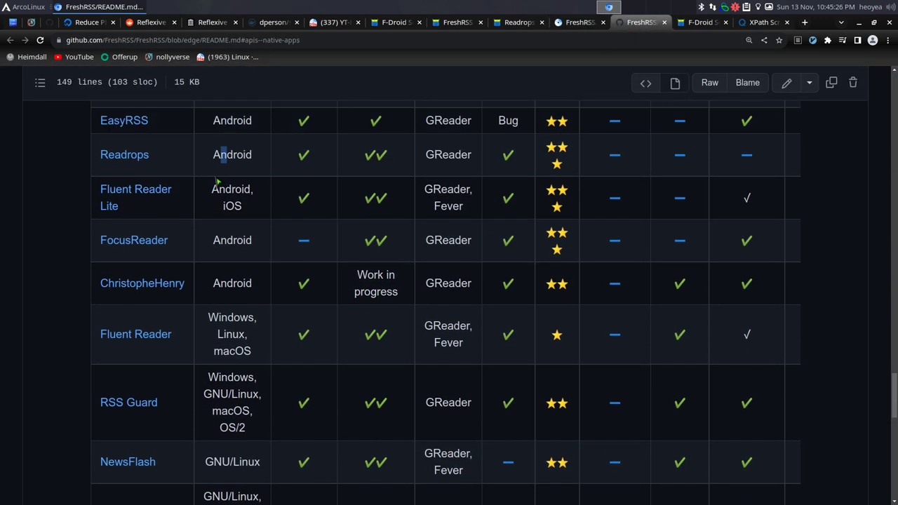
{"action": "double_click", "coordinate": [234, 200]}
Select and review further rows of the clients table around the Reeder entry.
{"action": "scroll", "coordinate": [238, 204], "scroll_direction": "down", "scroll_amount": 3}
{"action": "scroll", "coordinate": [241, 215], "scroll_direction": "down", "scroll_amount": 5}
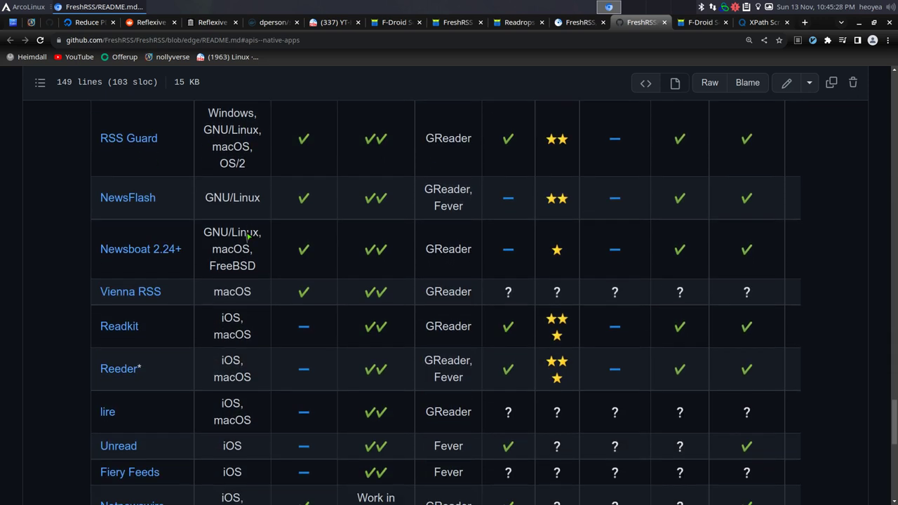
{"action": "left_click_drag", "start_coordinate": [219, 256], "coordinate": [250, 350]}
{"action": "left_click", "coordinate": [235, 317]}
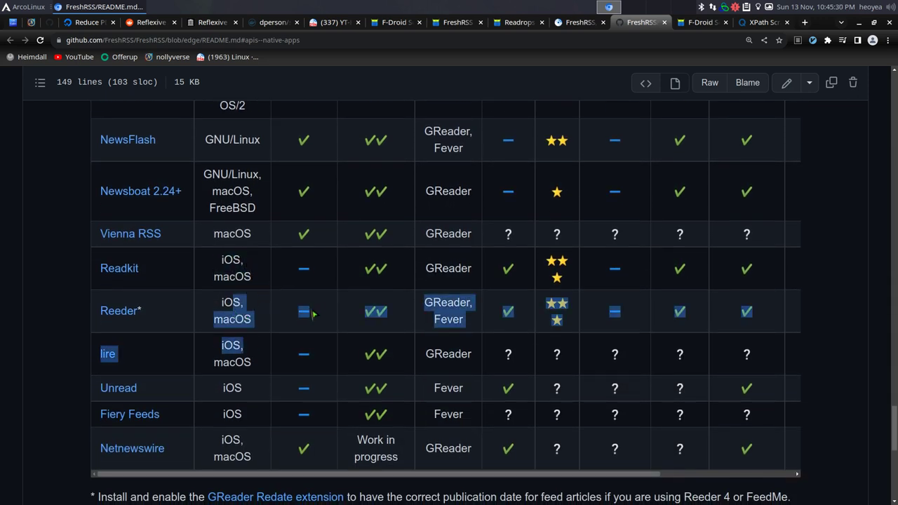
{"action": "left_click", "coordinate": [262, 327]}
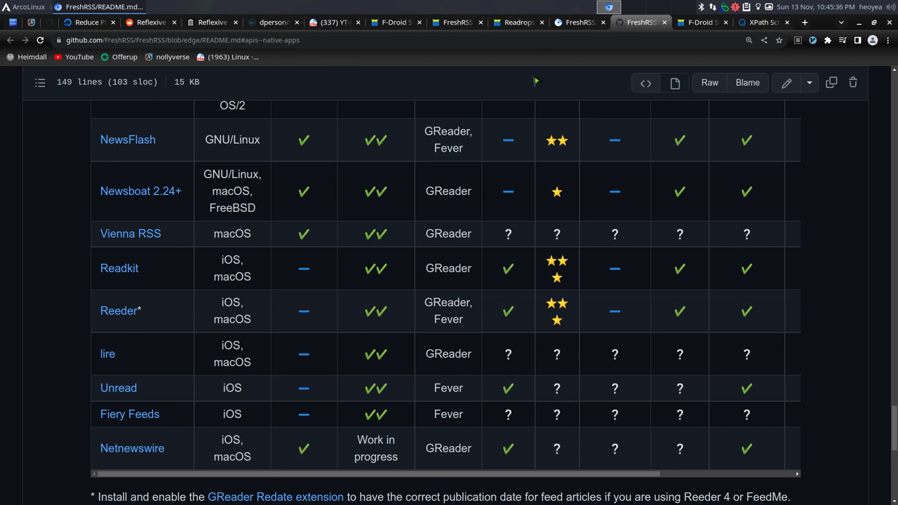
{"action": "scroll", "coordinate": [383, 206], "scroll_direction": "up", "scroll_amount": 3}
{"action": "scroll", "coordinate": [383, 206], "scroll_direction": "up", "scroll_amount": 2}
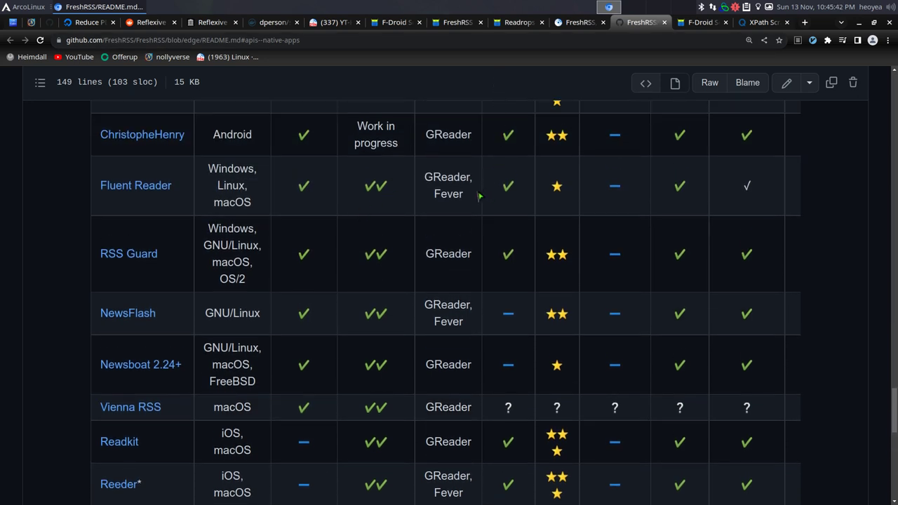
Compare against Newsboat's feed list, then go back to FreshRSS's YT-History feed.
{"action": "key", "text": "alt+Tab"}
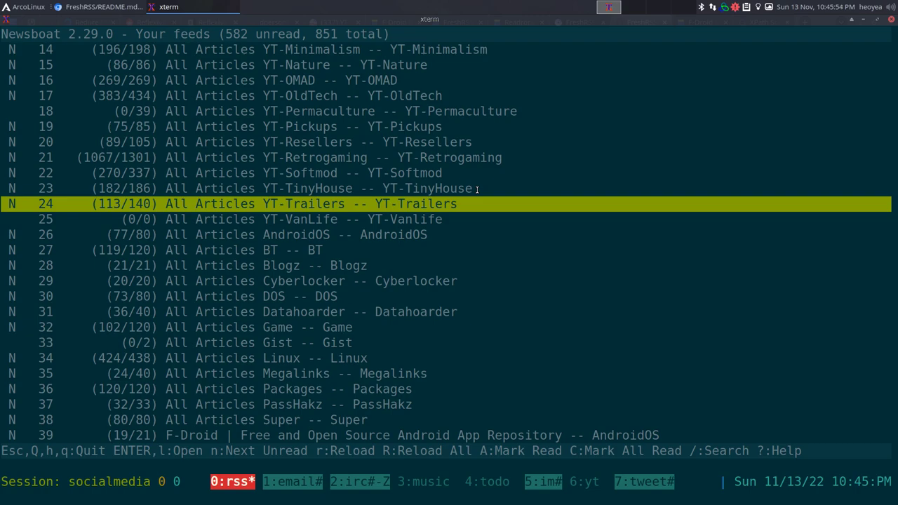
{"action": "key", "text": "alt+Tab"}
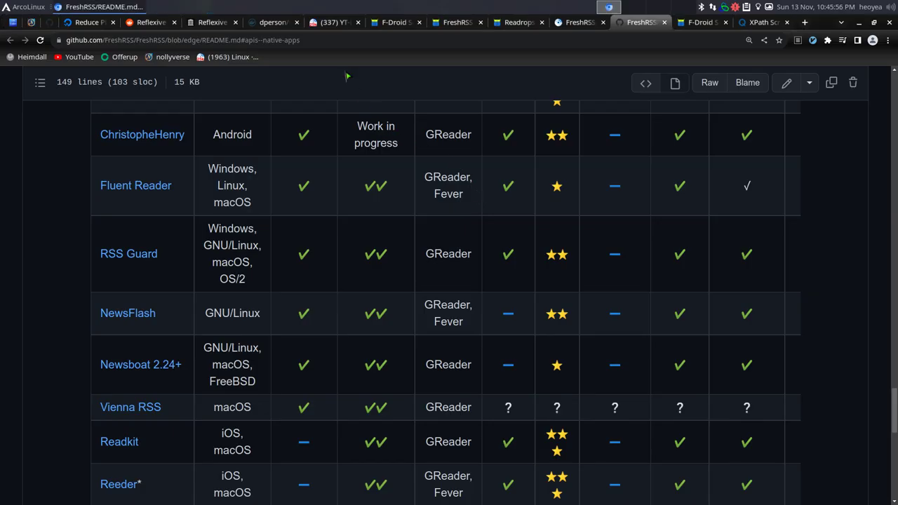
{"action": "left_click", "coordinate": [328, 26]}
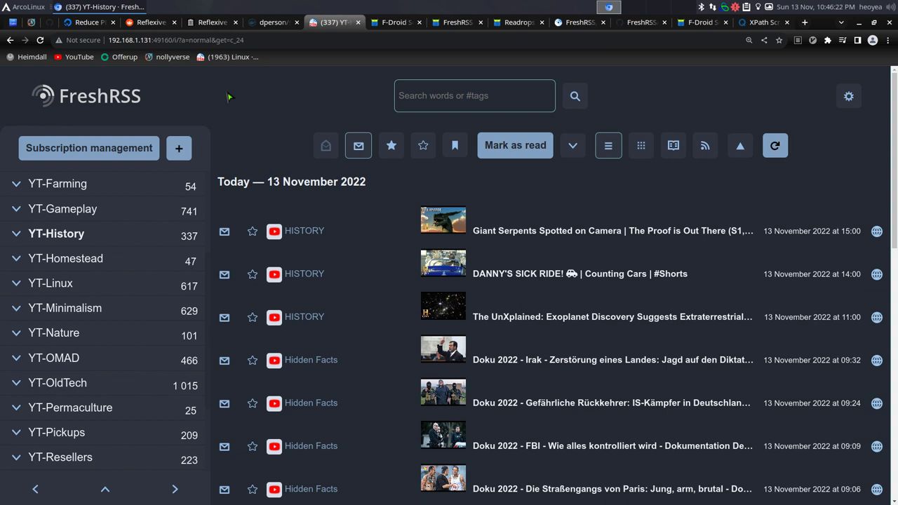
Briefly open and close Newsboat, then open the YT-Gameplay feed's videos in FreshRSS.
{"action": "key", "text": "super+Return"}
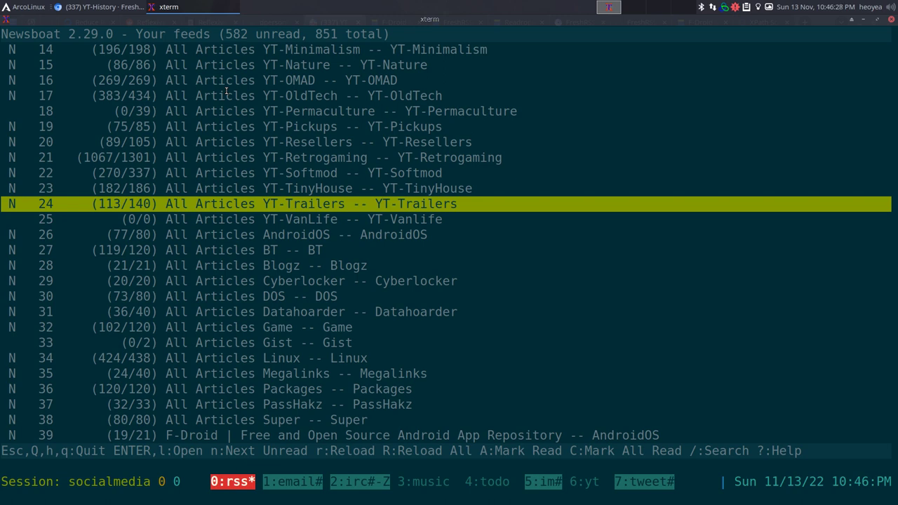
{"action": "key", "text": "super+q"}
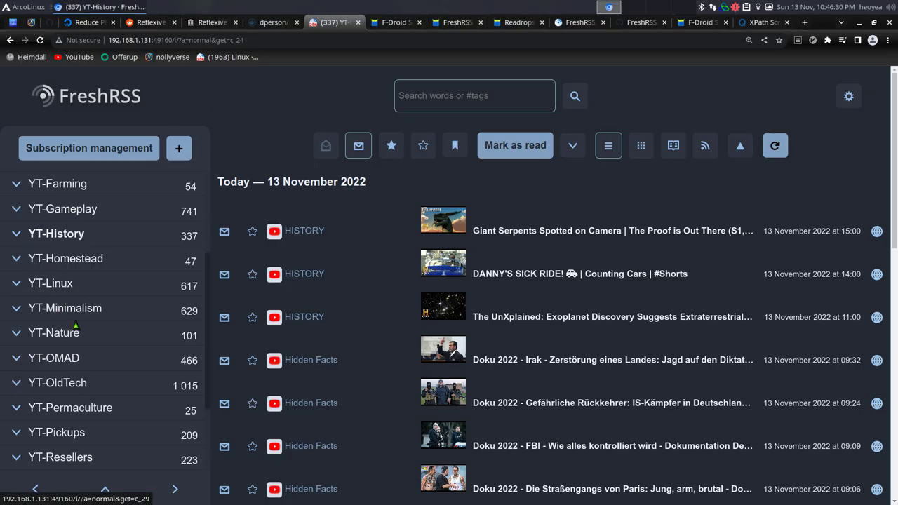
{"action": "scroll", "coordinate": [78, 323], "scroll_direction": "up", "scroll_amount": 2}
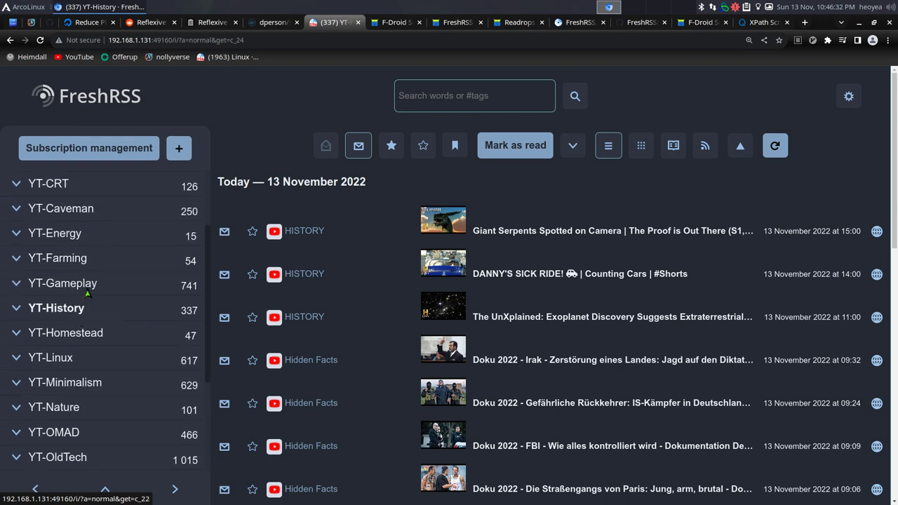
{"action": "left_click", "coordinate": [87, 291]}
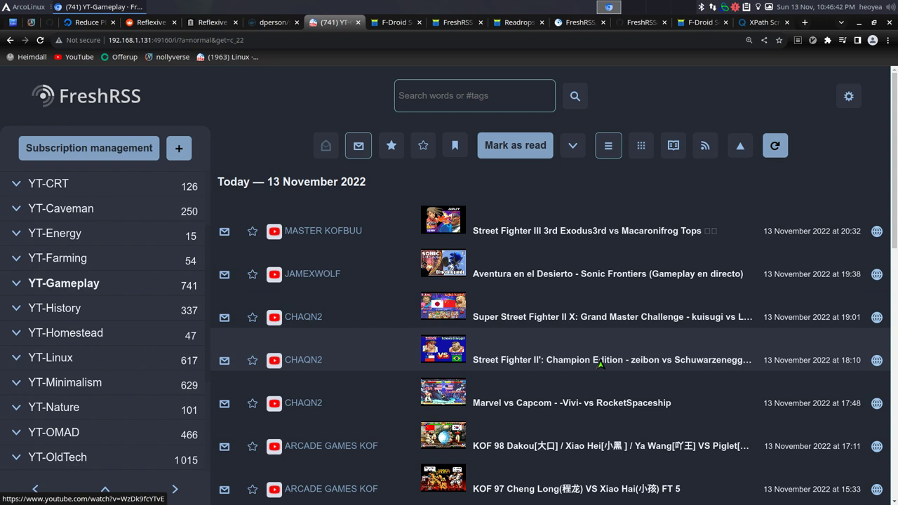
Open the Linux category, then switch to the Global view of category cards.
{"action": "scroll", "coordinate": [117, 388], "scroll_direction": "down", "scroll_amount": 3}
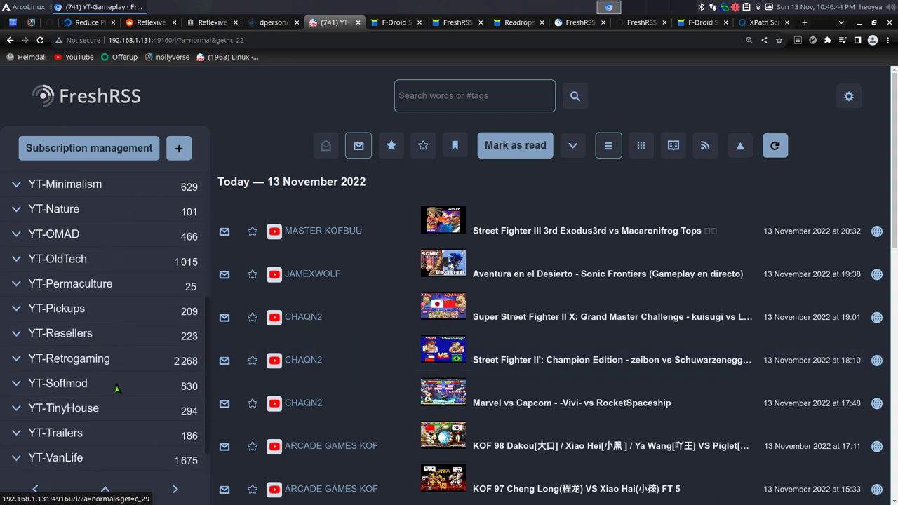
{"action": "scroll", "coordinate": [117, 388], "scroll_direction": "down", "scroll_amount": 3}
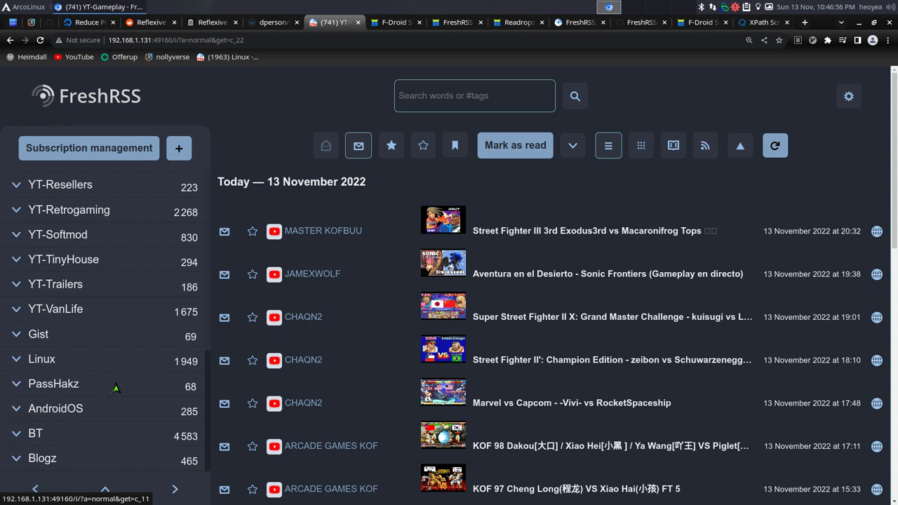
{"action": "left_click", "coordinate": [110, 361]}
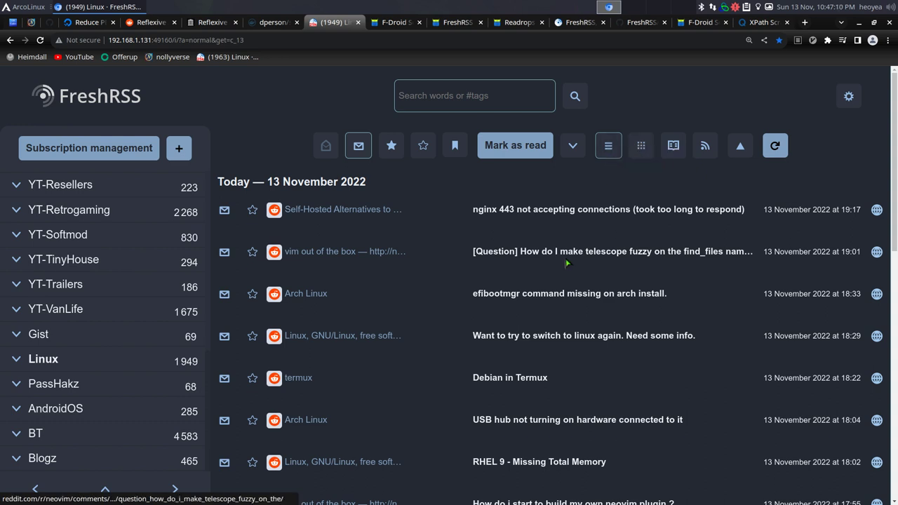
{"action": "left_click", "coordinate": [640, 145]}
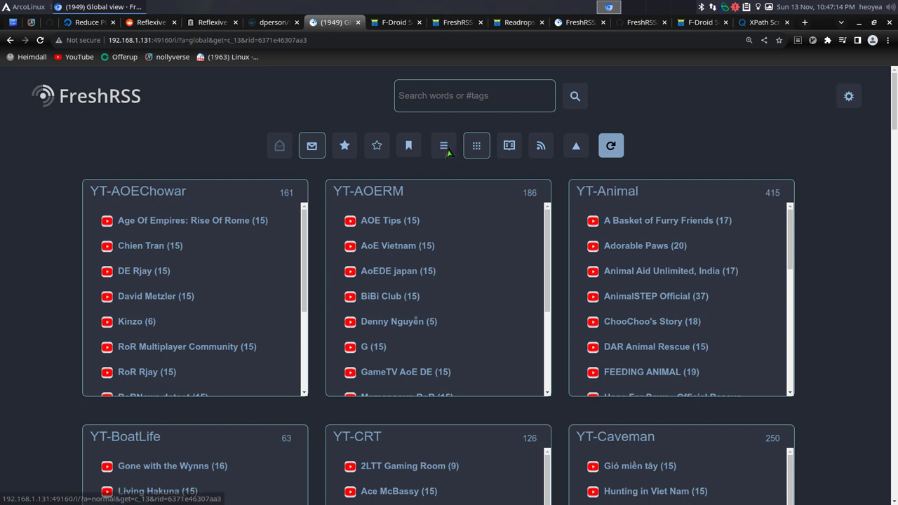
Read Linux posts in Reading view, dropping unread to 1945, then return to the normal list.
{"action": "left_click", "coordinate": [506, 147]}
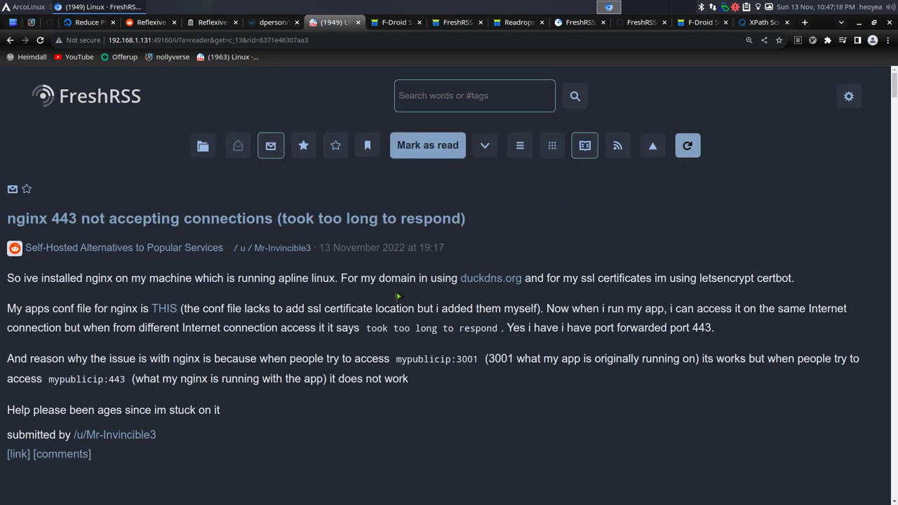
{"action": "scroll", "coordinate": [397, 296], "scroll_direction": "down", "scroll_amount": 10}
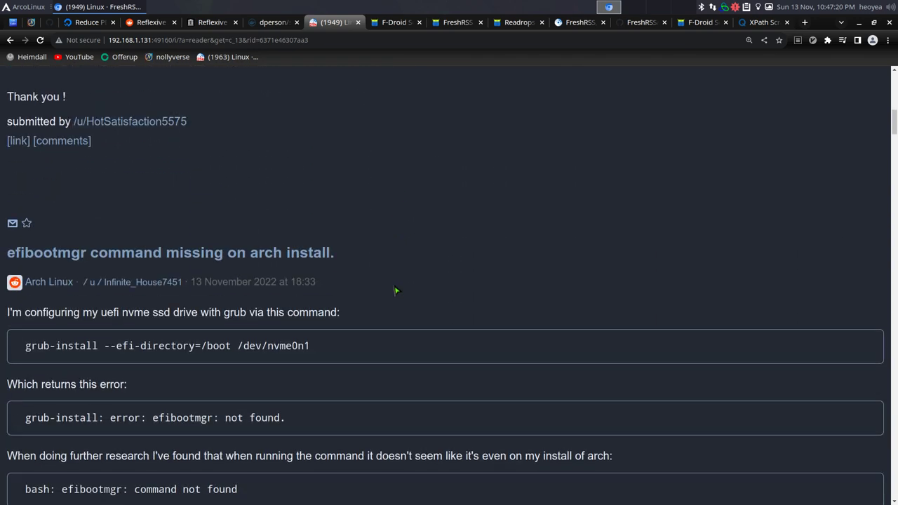
{"action": "scroll", "coordinate": [396, 290], "scroll_direction": "down", "scroll_amount": 3}
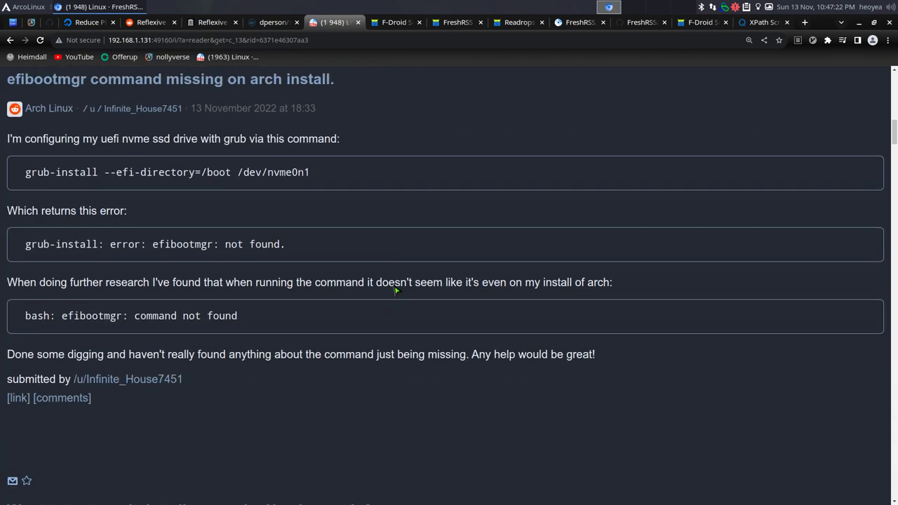
{"action": "scroll", "coordinate": [394, 290], "scroll_direction": "down", "scroll_amount": 8}
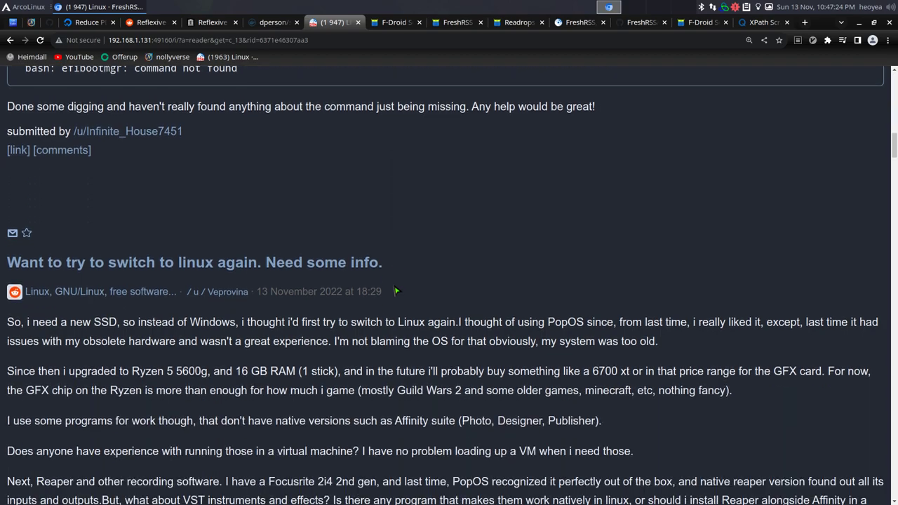
{"action": "scroll", "coordinate": [396, 290], "scroll_direction": "down", "scroll_amount": 6}
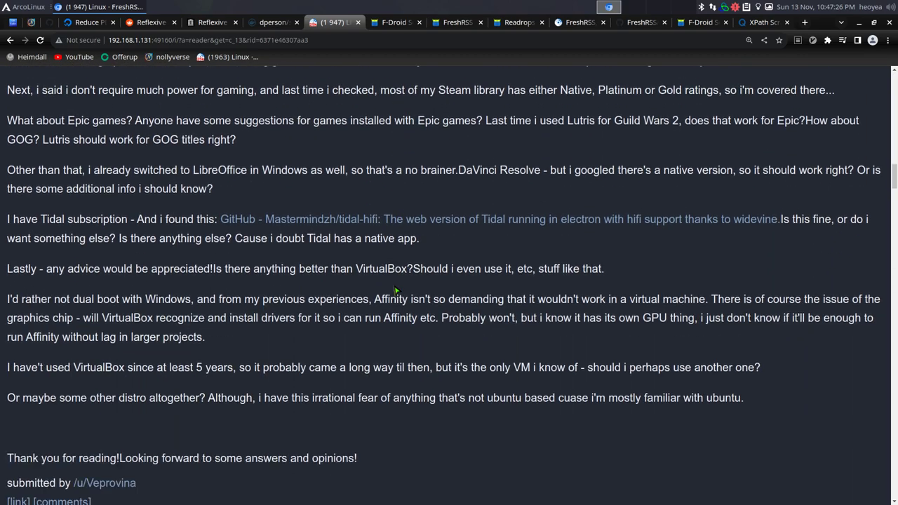
{"action": "scroll", "coordinate": [892, 302], "scroll_direction": "down", "scroll_amount": 8}
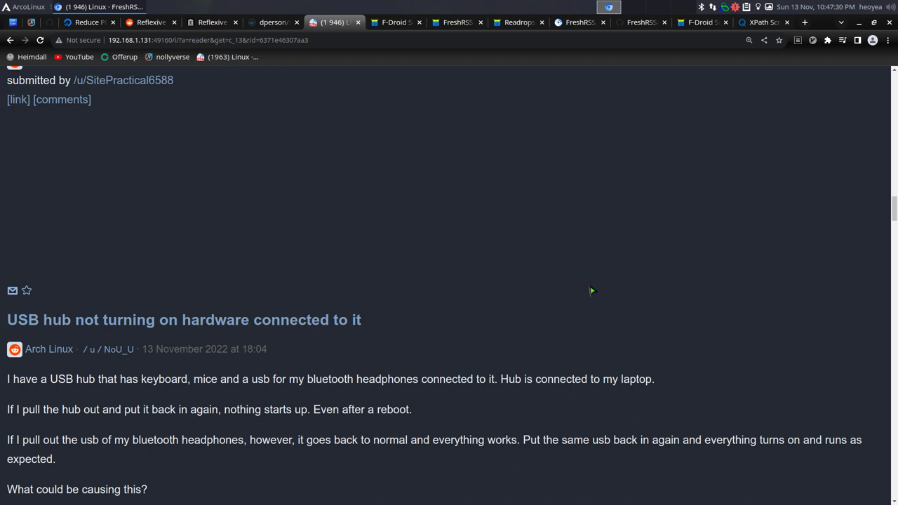
{"action": "scroll", "coordinate": [592, 290], "scroll_direction": "up", "scroll_amount": 3}
{"action": "left_click", "coordinate": [228, 61]}
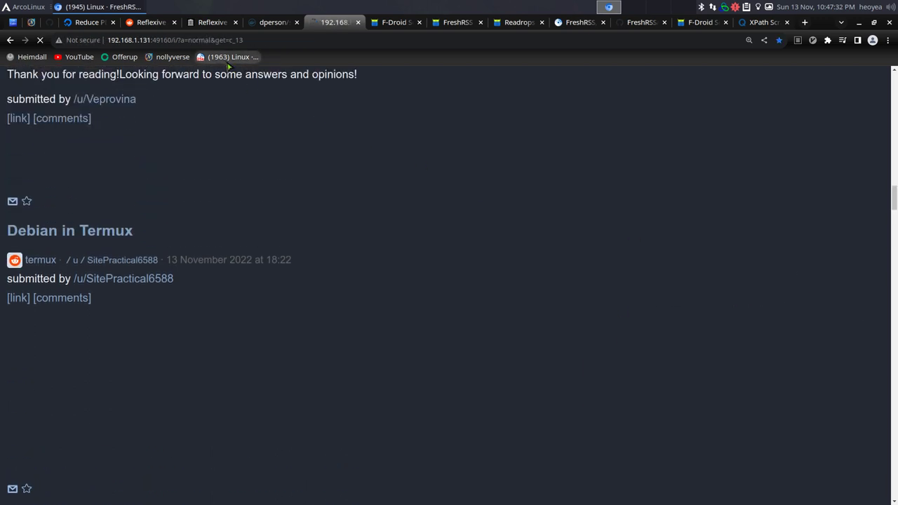